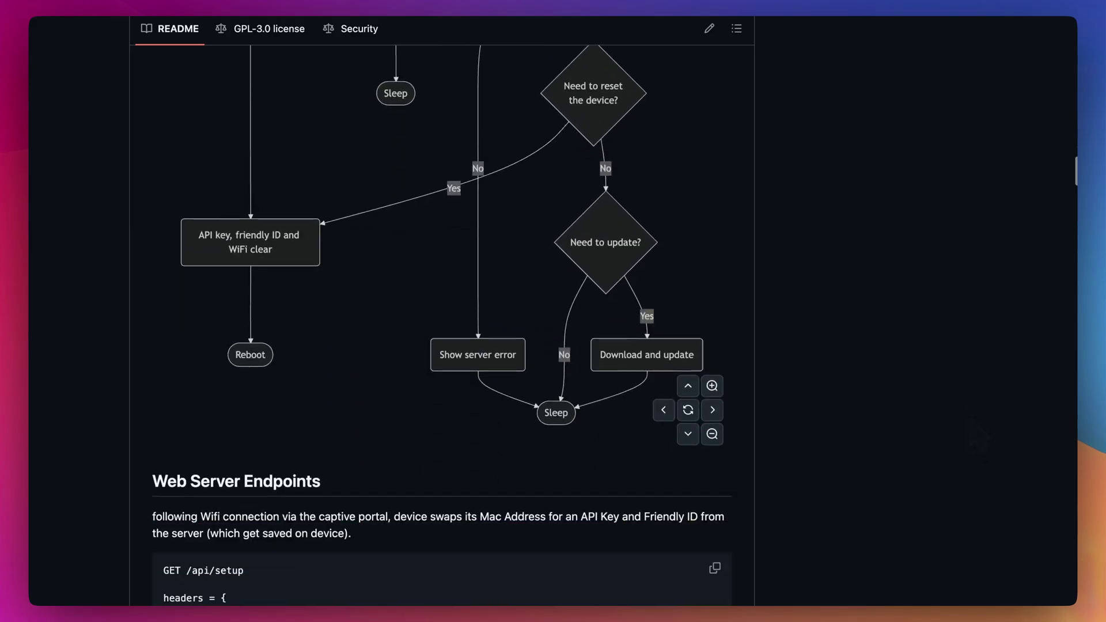
Read through the web server endpoints section of the firmware README and the Unbrickable Pledge blog post.
scroll(982, 439, down, 5)
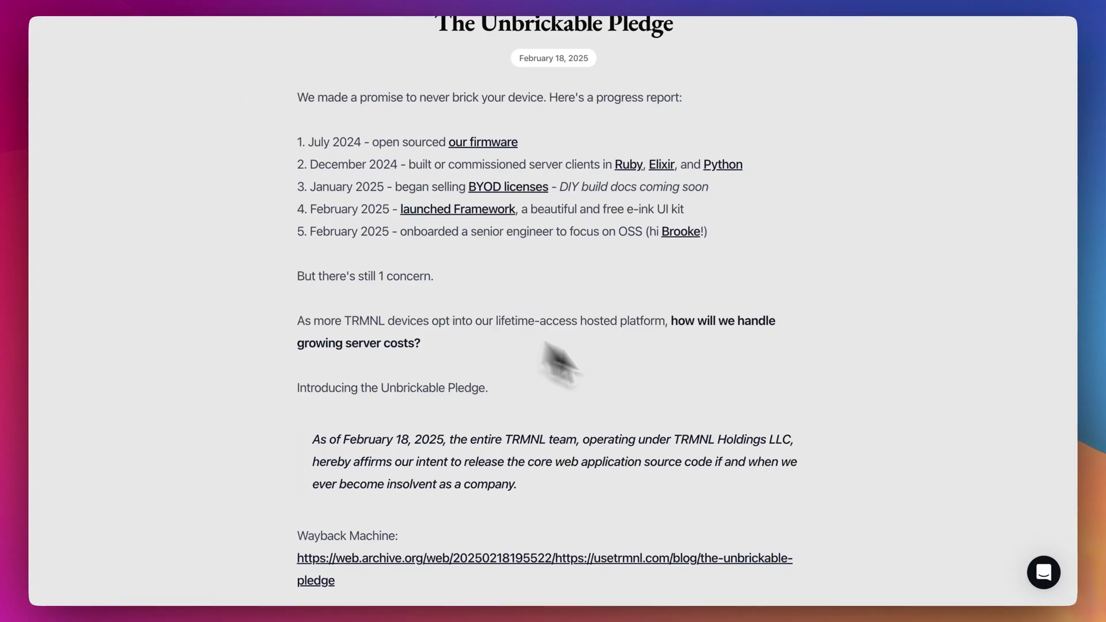
scroll(847, 426, down, 6)
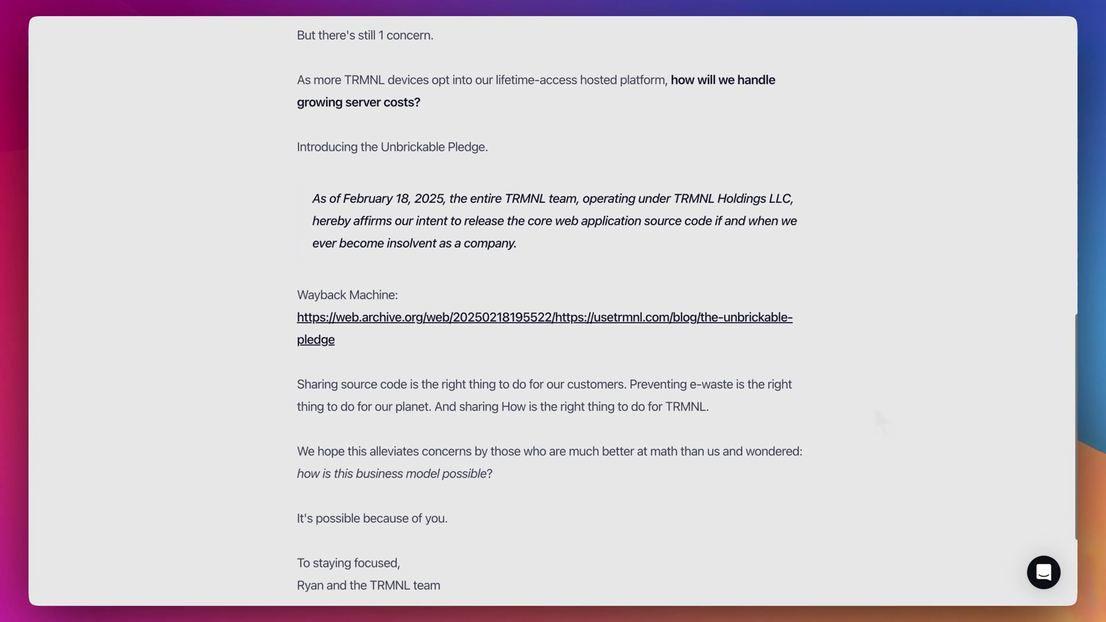
scroll(873, 405, down, 3)
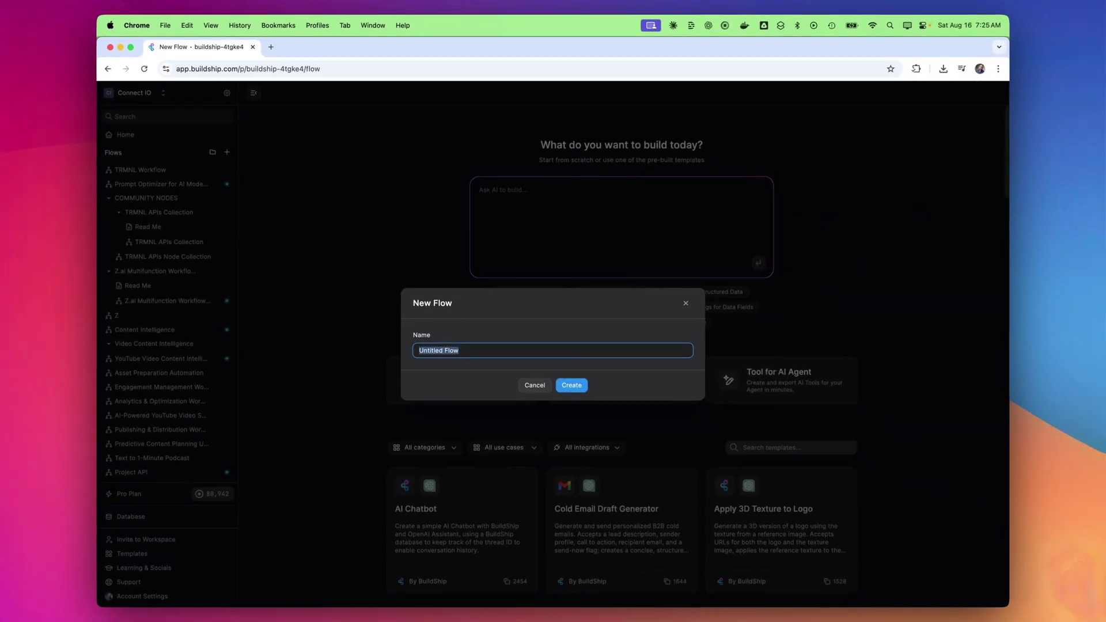
Name the new flow TRMNL Webhook and create it.
text(TRMNL )
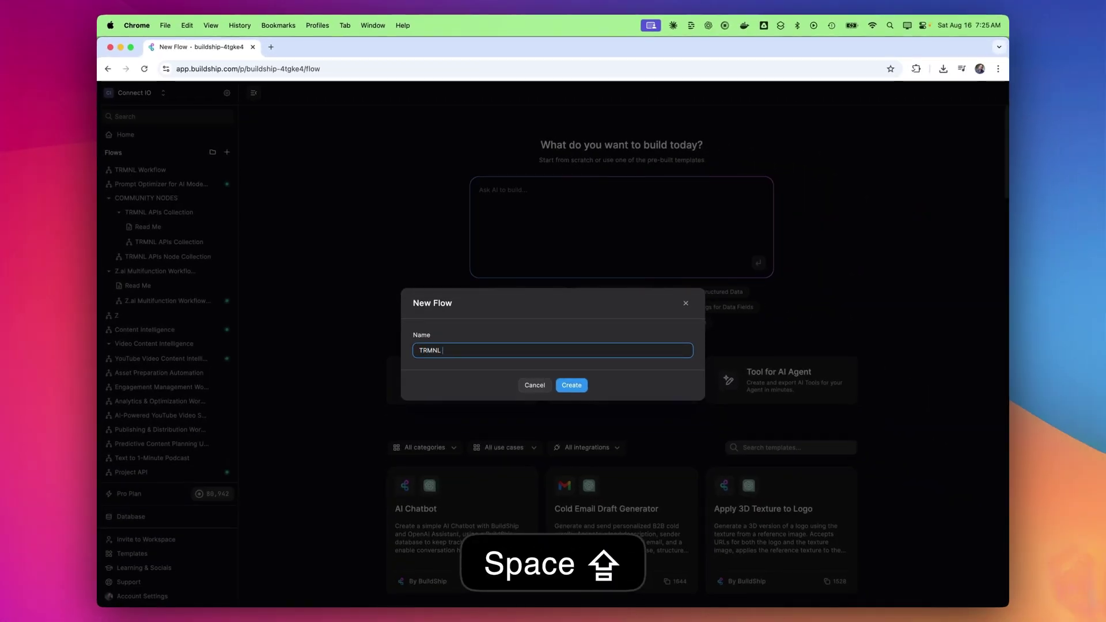
text(Webhook)
key(Return)
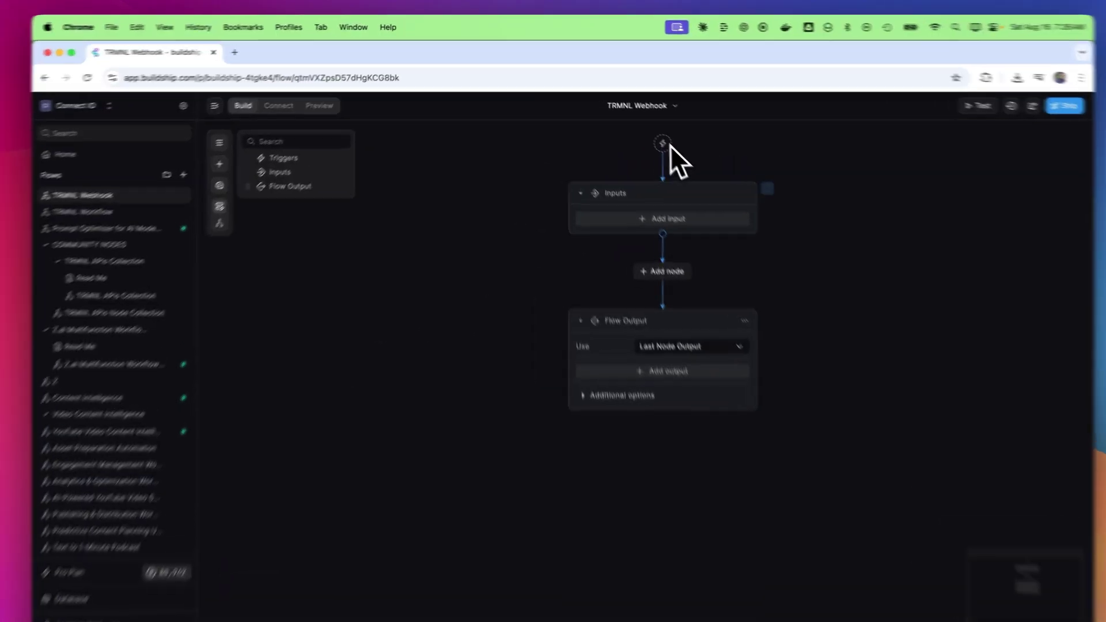
Add a REST API Call trigger to the flow and set its method to GET.
click(636, 127)
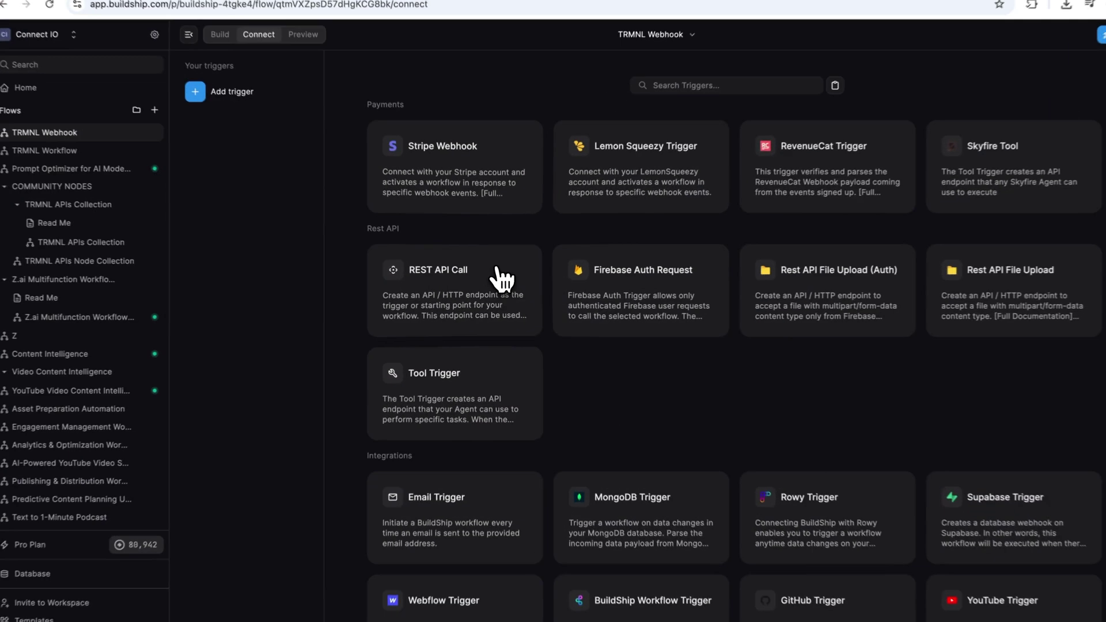
click(497, 281)
click(471, 199)
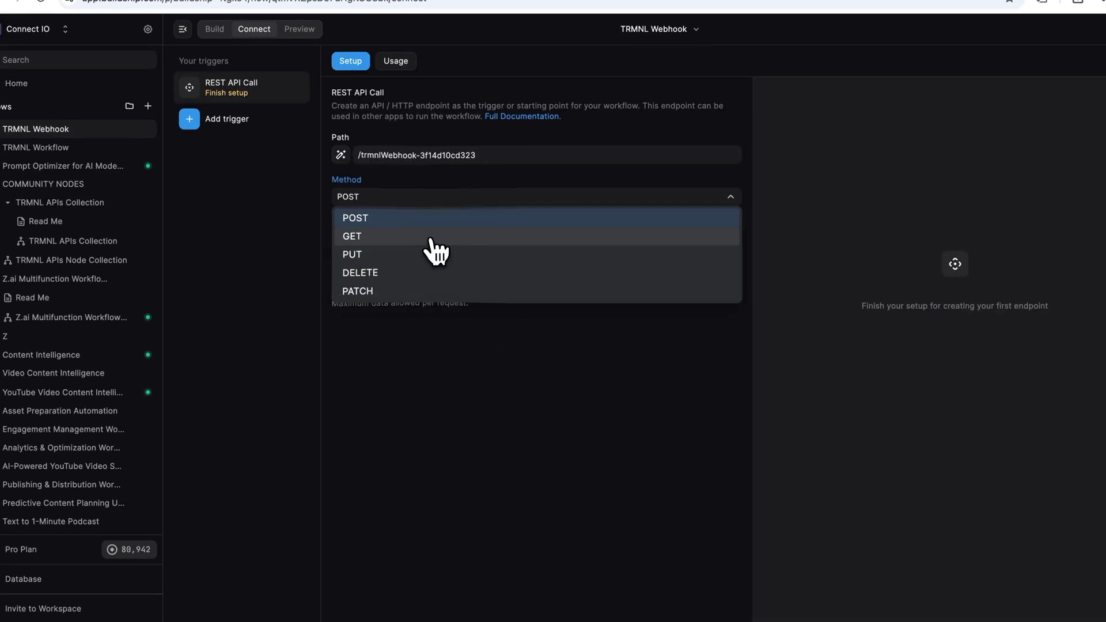
click(432, 235)
Set the trigger's path to /trmnlPluginWebhook and connect the trigger.
drag(365, 154, 580, 153)
key(BackSpace)
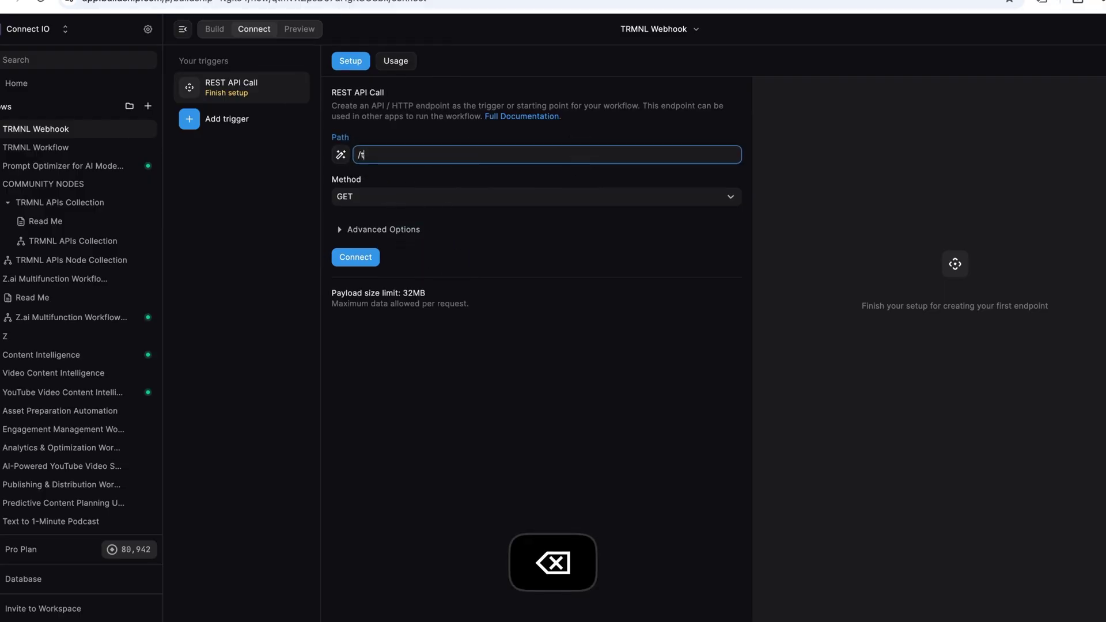
text(rmnlPluginWebhook)
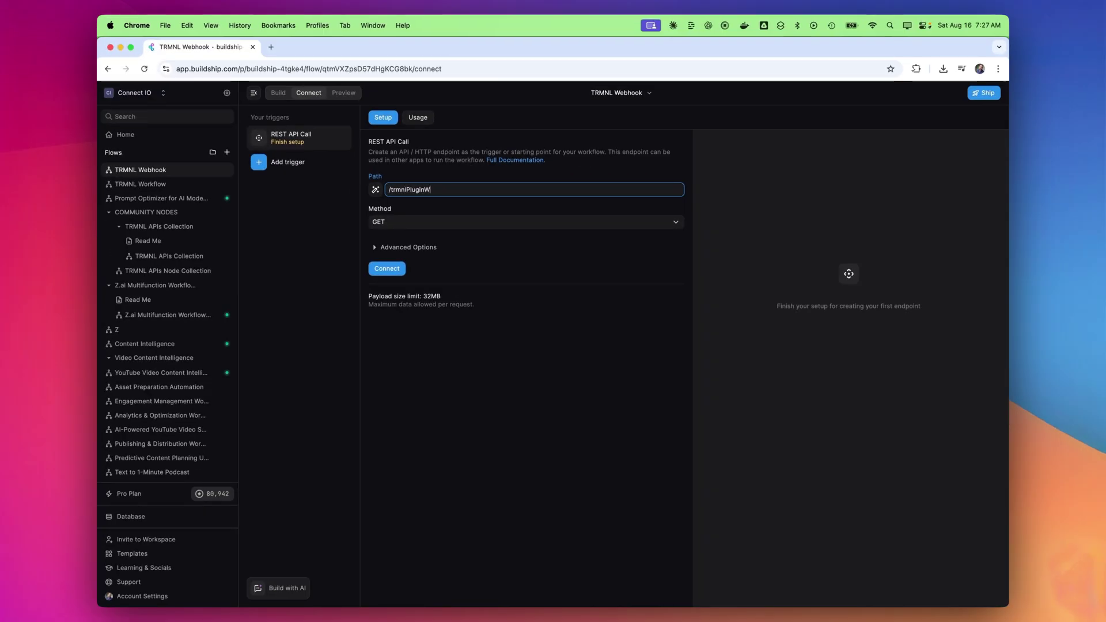
click(387, 268)
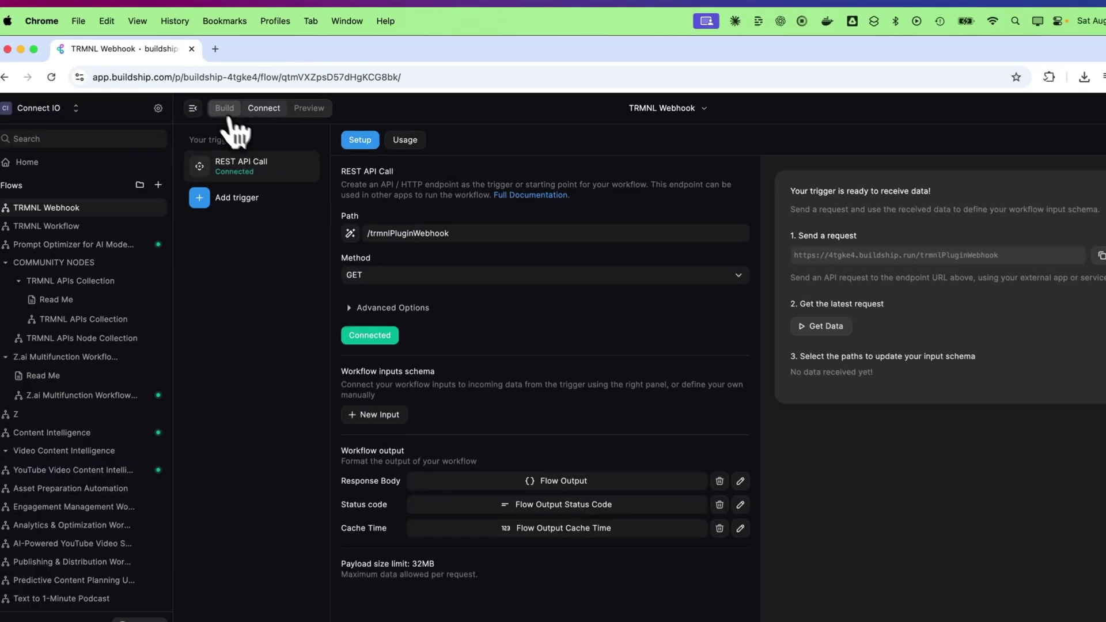
Add an OpenAI Text Generator node to the flow and replace its instructions with "You are a profanity expert.".
click(278, 93)
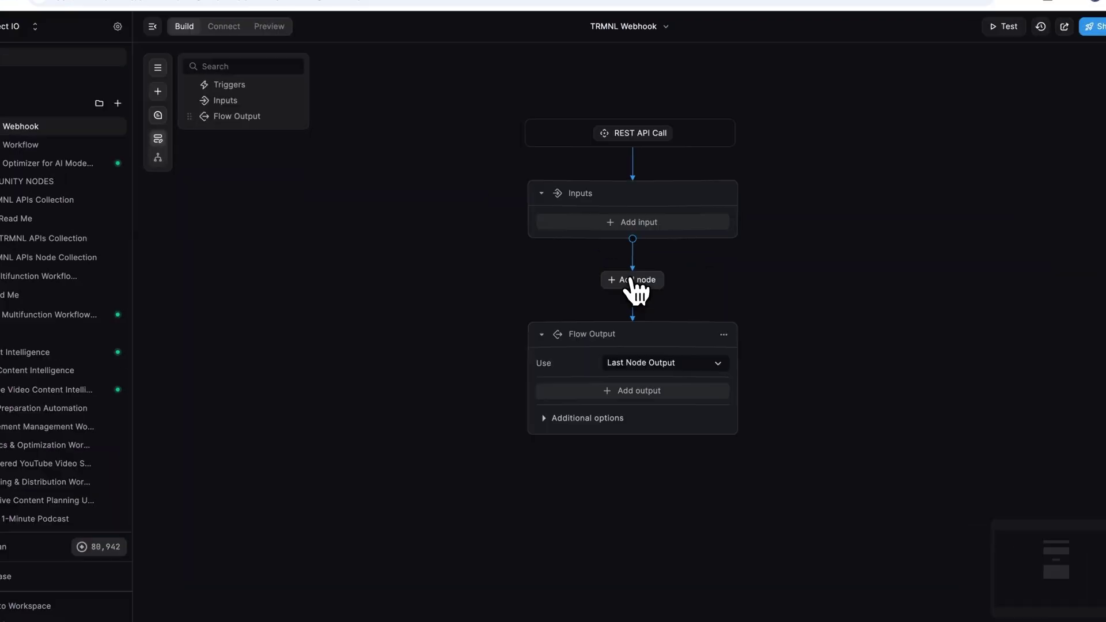
click(638, 239)
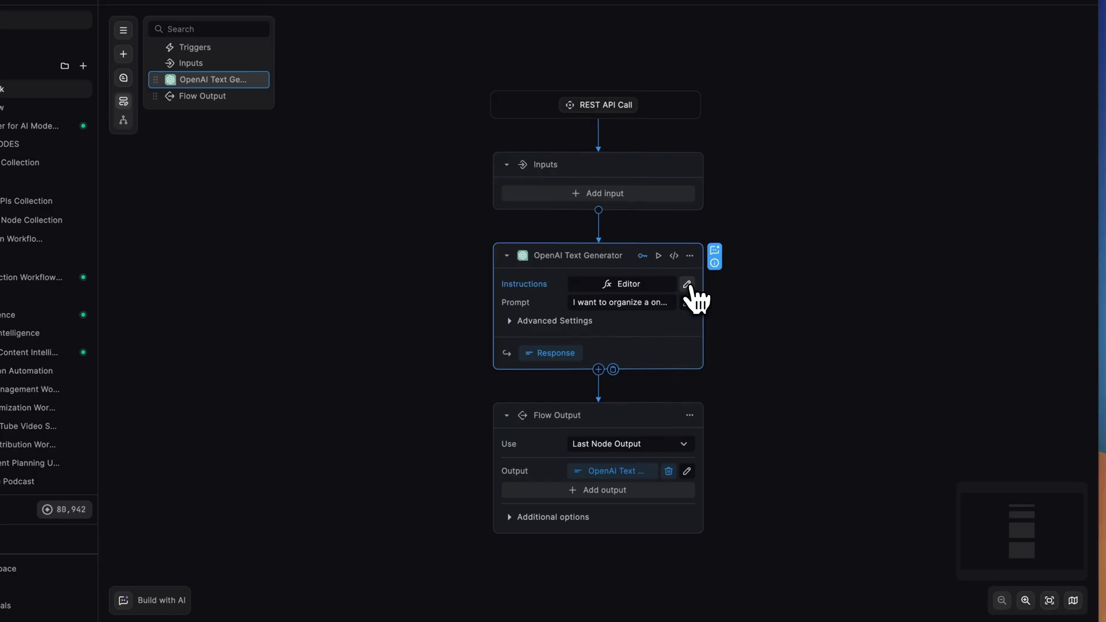
click(686, 284)
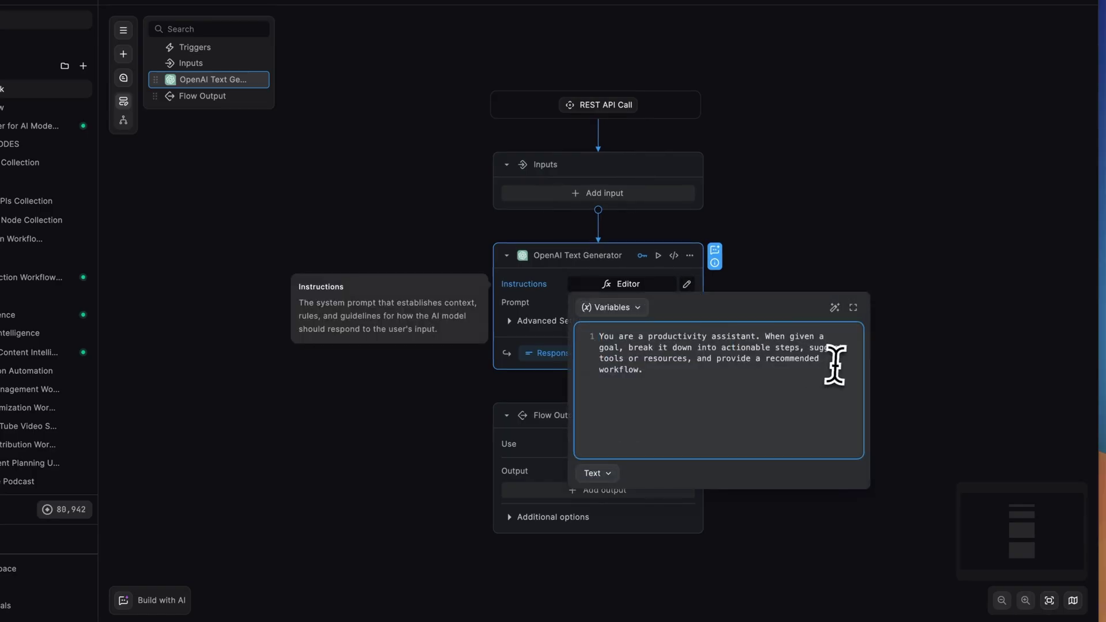
key(ctrl+a)
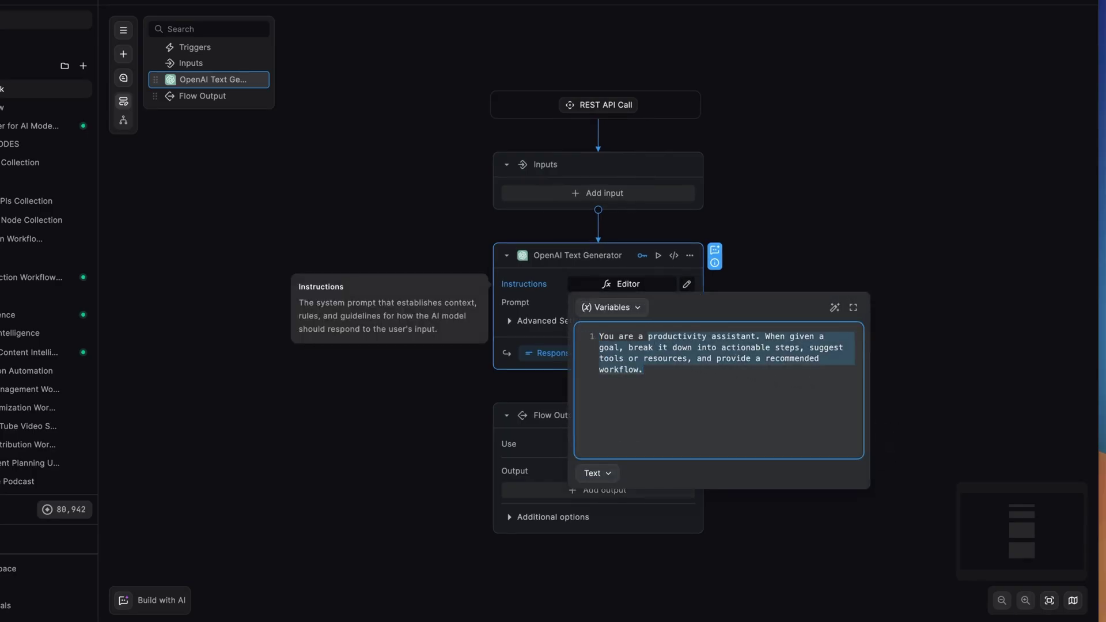
text(You are a profanity)
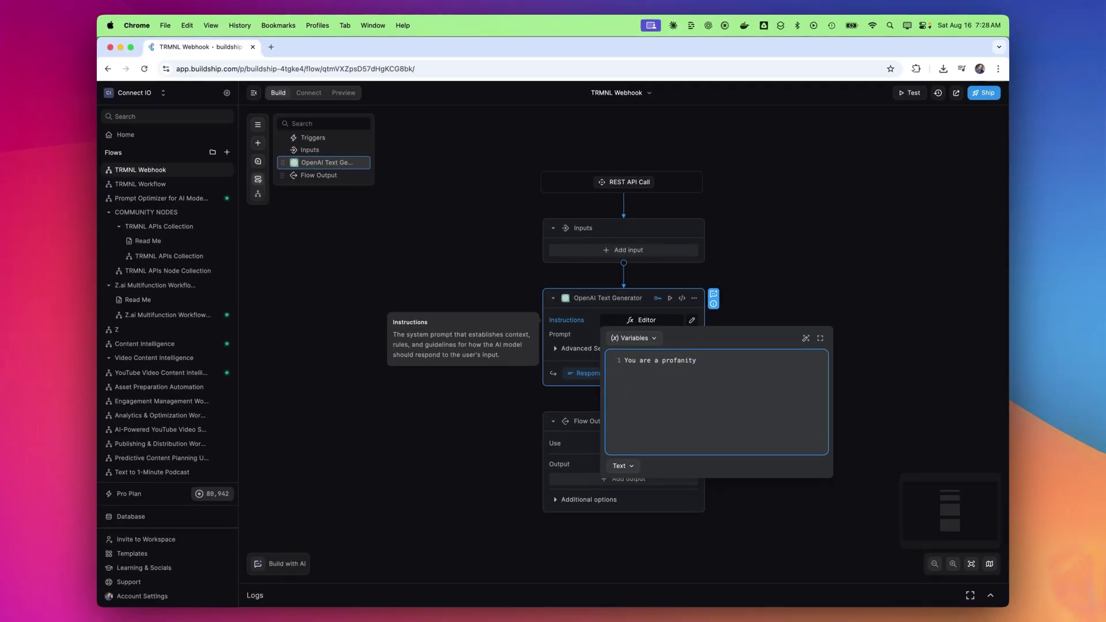
text( exper)
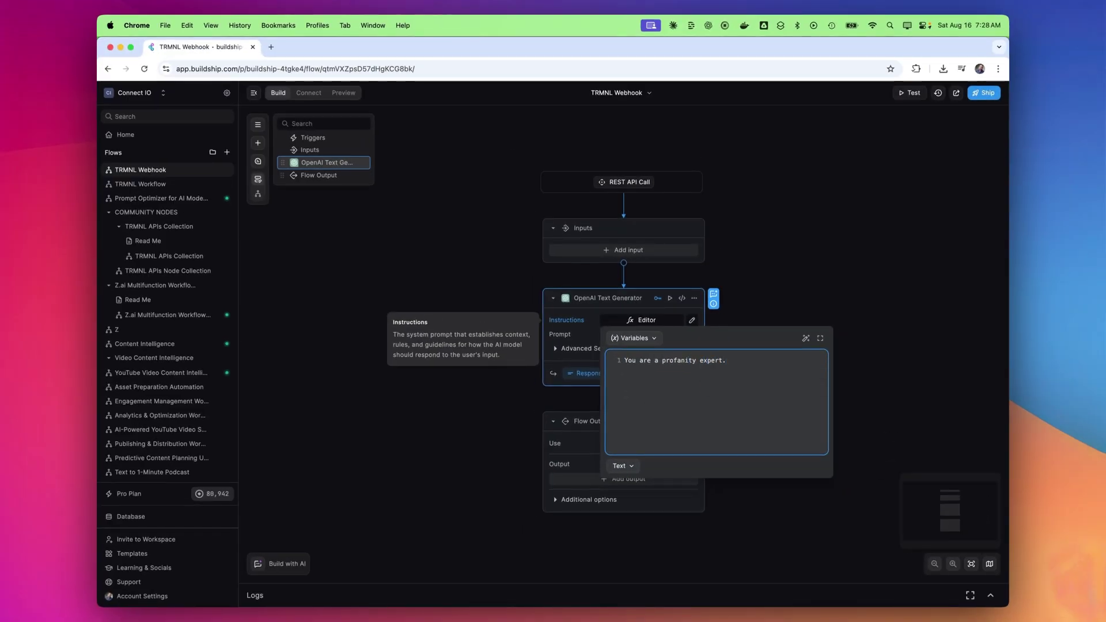
text(t.)
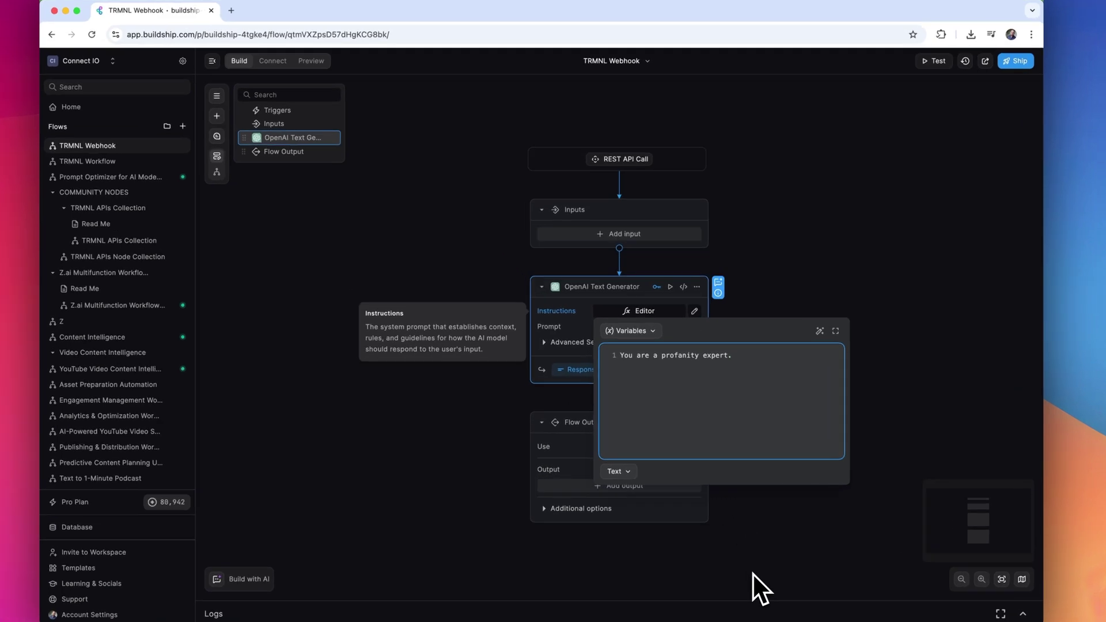
Change the instructions to "You are a profanity historian. Send me a word once considered profanity from throughout history.".
key(BackSpace)
key(BackSpace)
key(BackSpace)
key(BackSpace)
key(BackSpace)
key(BackSpace)
key(BackSpace)
text(historian. )
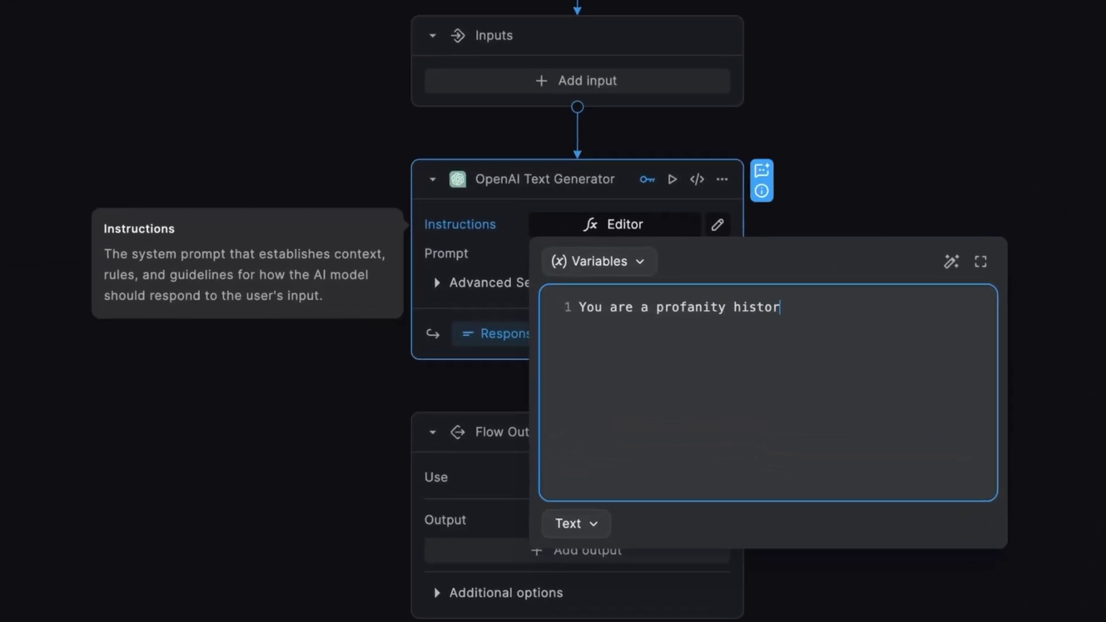
text(Sernd)
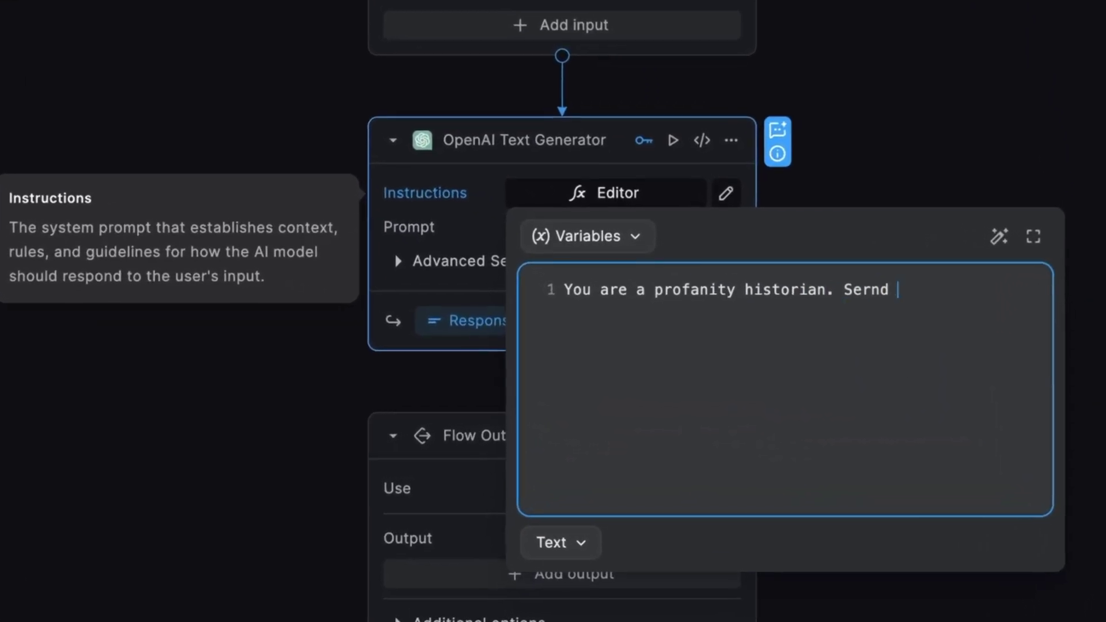
key(BackSpace)
key(BackSpace)
key(BackSpace)
text(nd me a word )
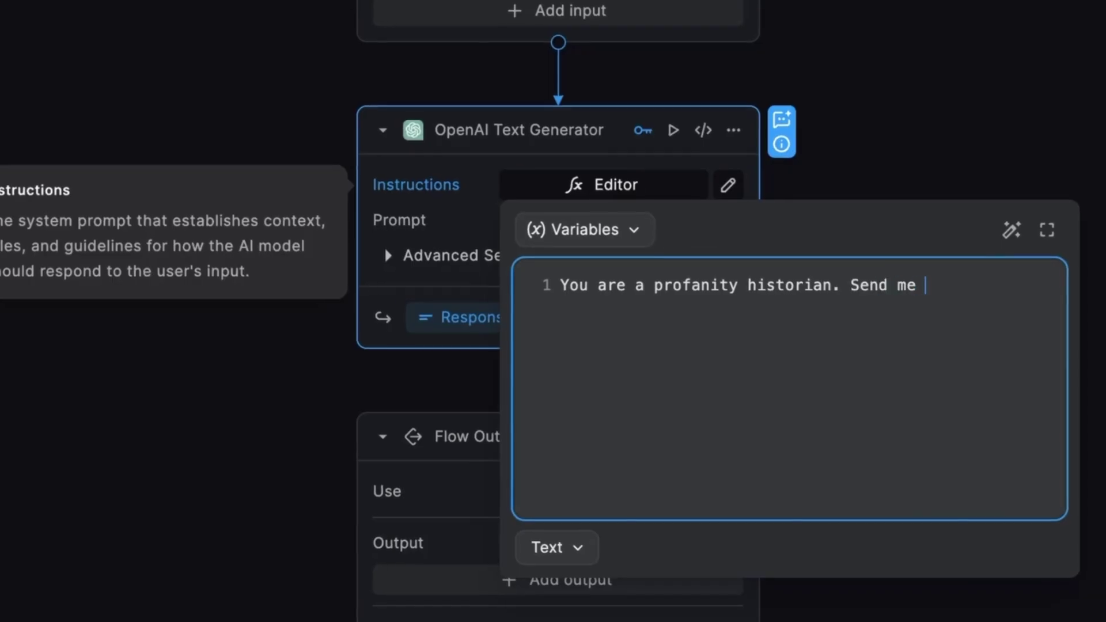
text(once considered profan)
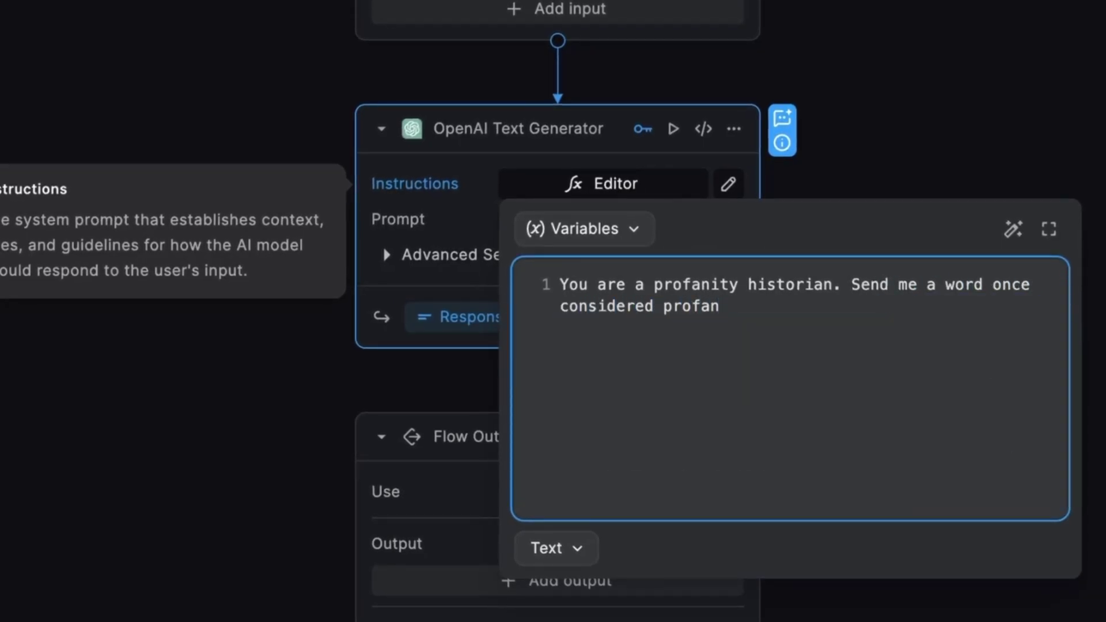
text(ity from throughout history.)
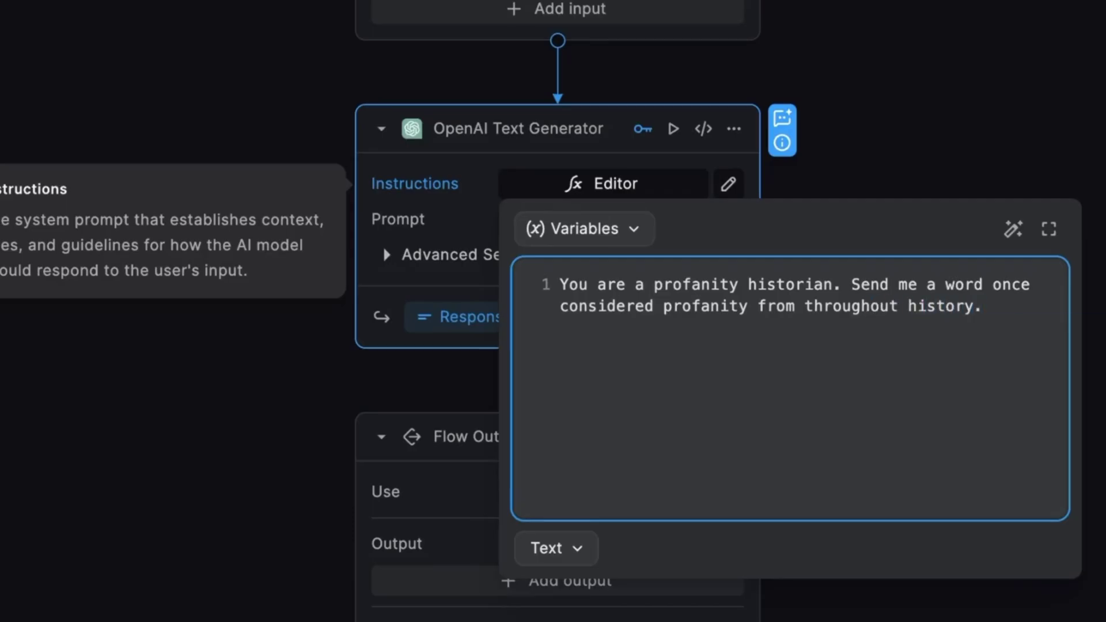
Copy the full instructions text and replace the OpenAI node's sample prompt with it.
key(ctrl+a)
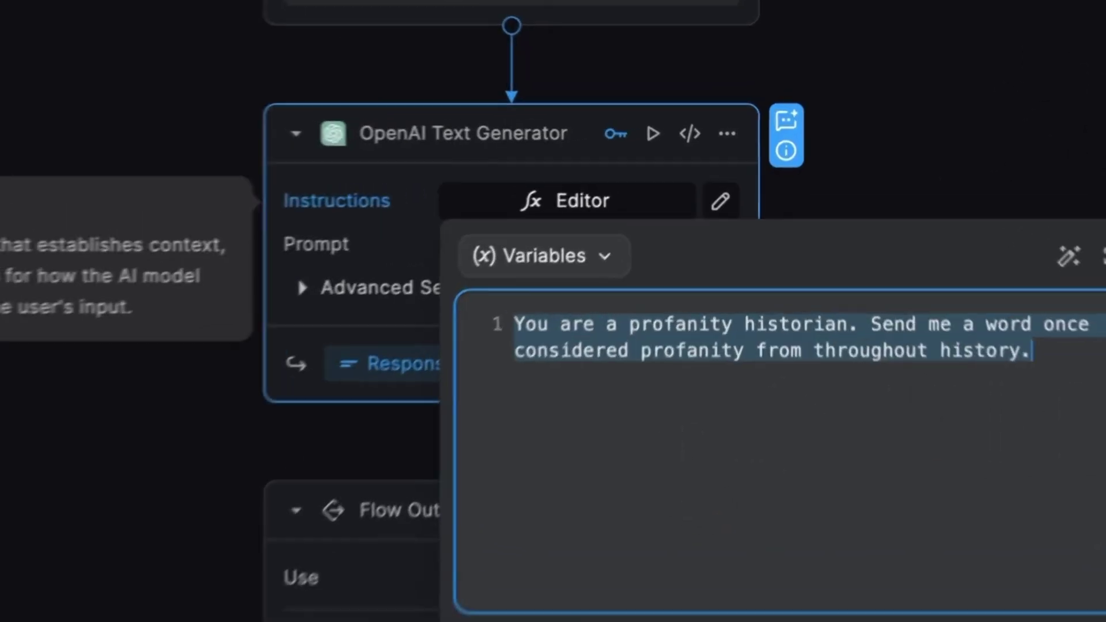
key(Escape)
click(728, 218)
key(ctrl+a)
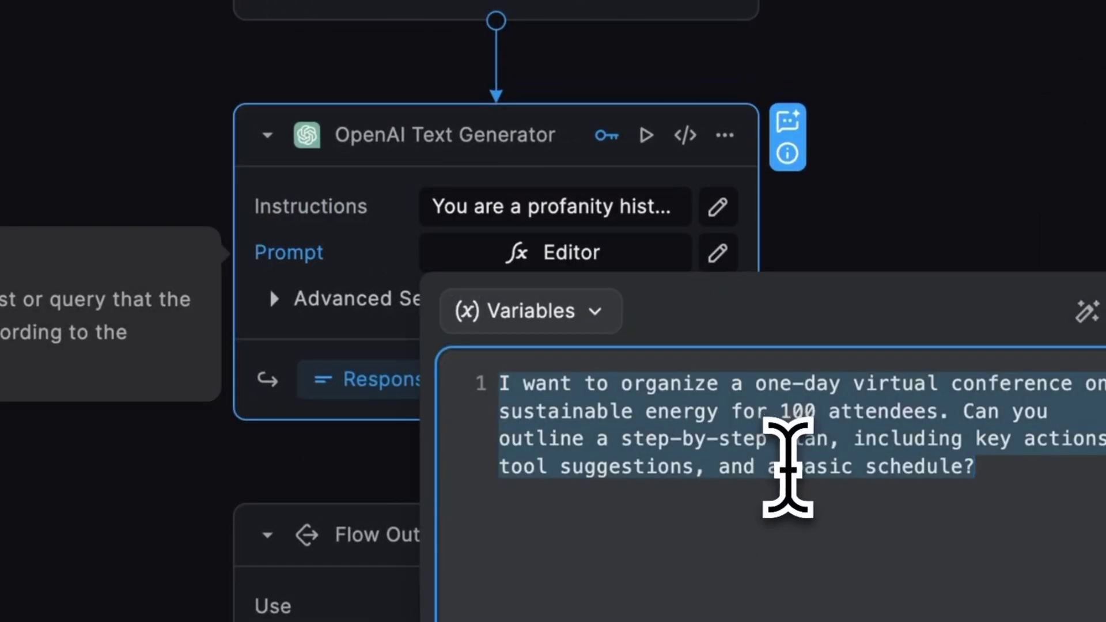
key(ctrl+v)
key(Escape)
Set Max Tokens to 800 in the OpenAI Text Generator's advanced settings.
click(368, 298)
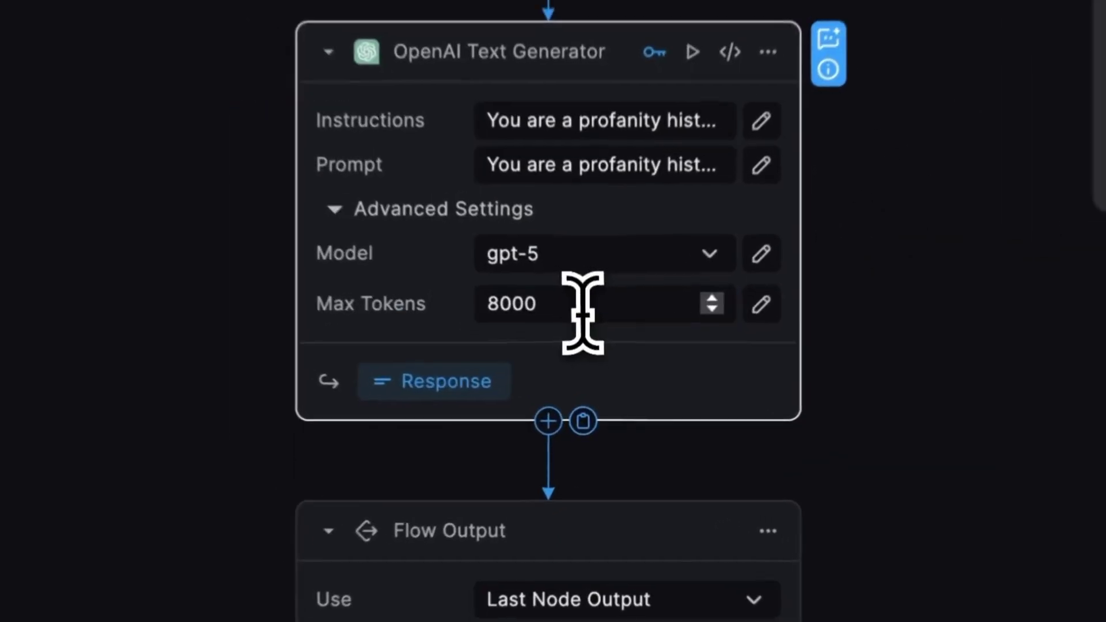
double_click(580, 331)
text(800)
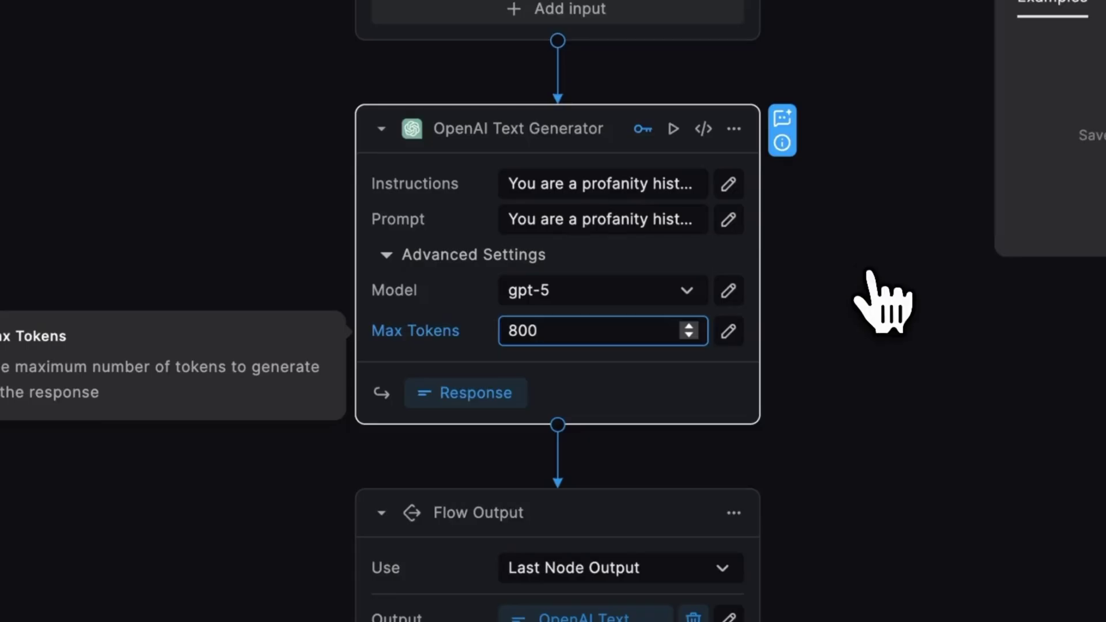
key(ctrl+Return)
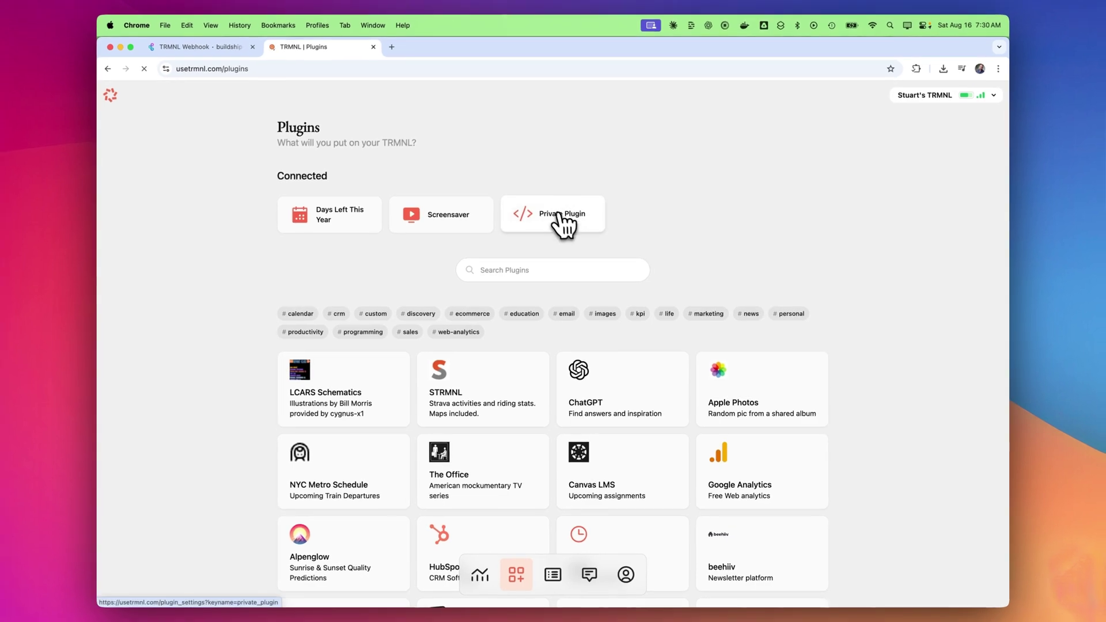
In TRMNL's plugins, start a new private plugin.
click(564, 217)
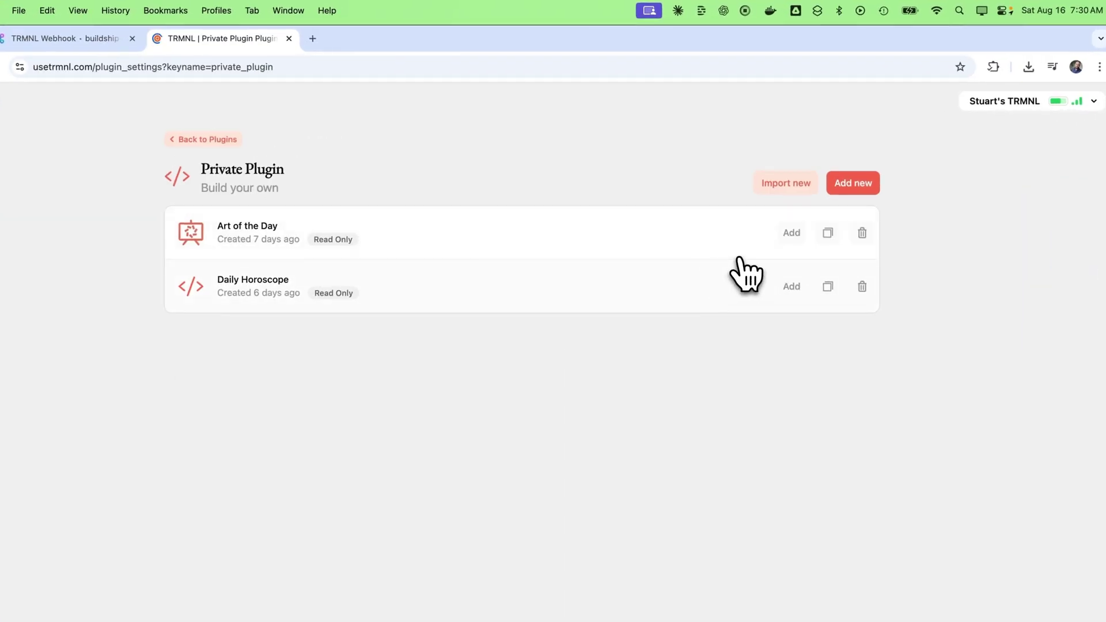
click(848, 185)
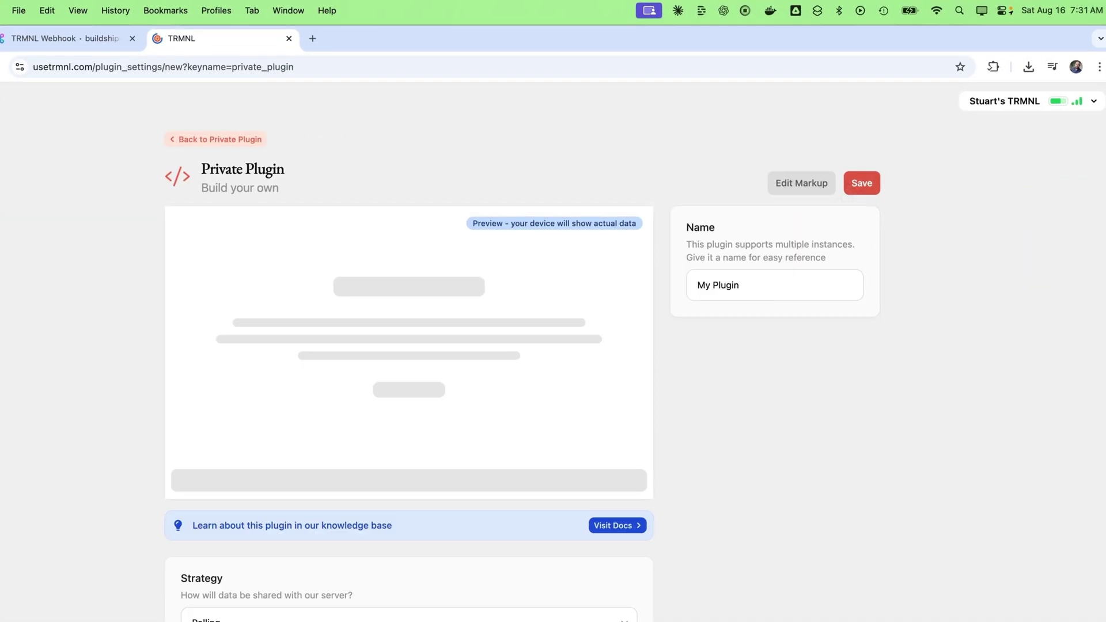
scroll(870, 189, down, 5)
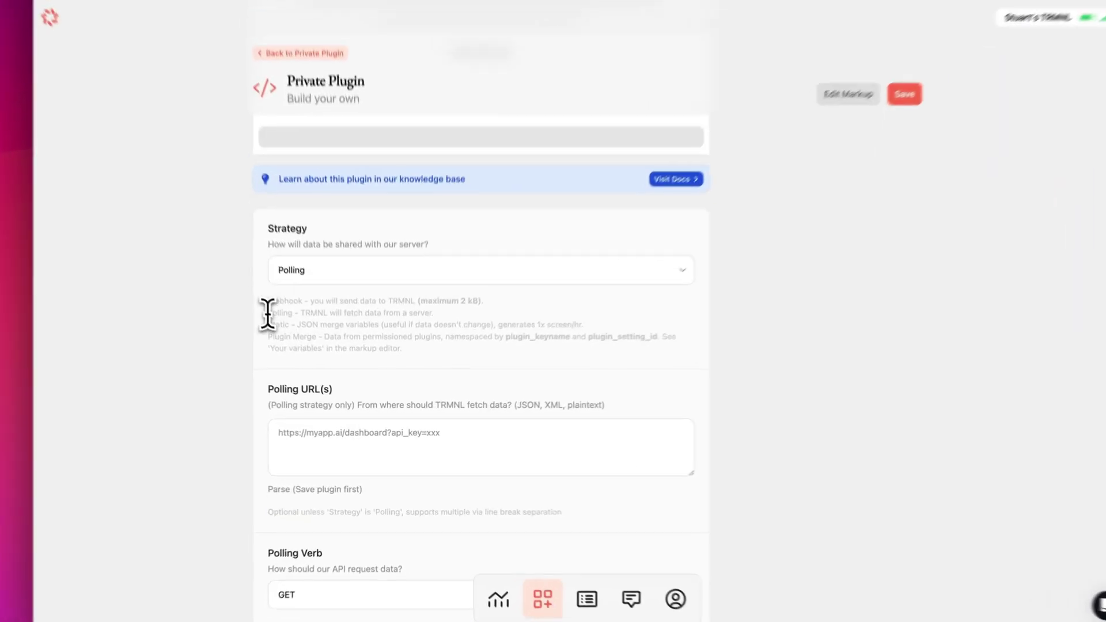
drag(289, 339, 249, 304)
click(465, 341)
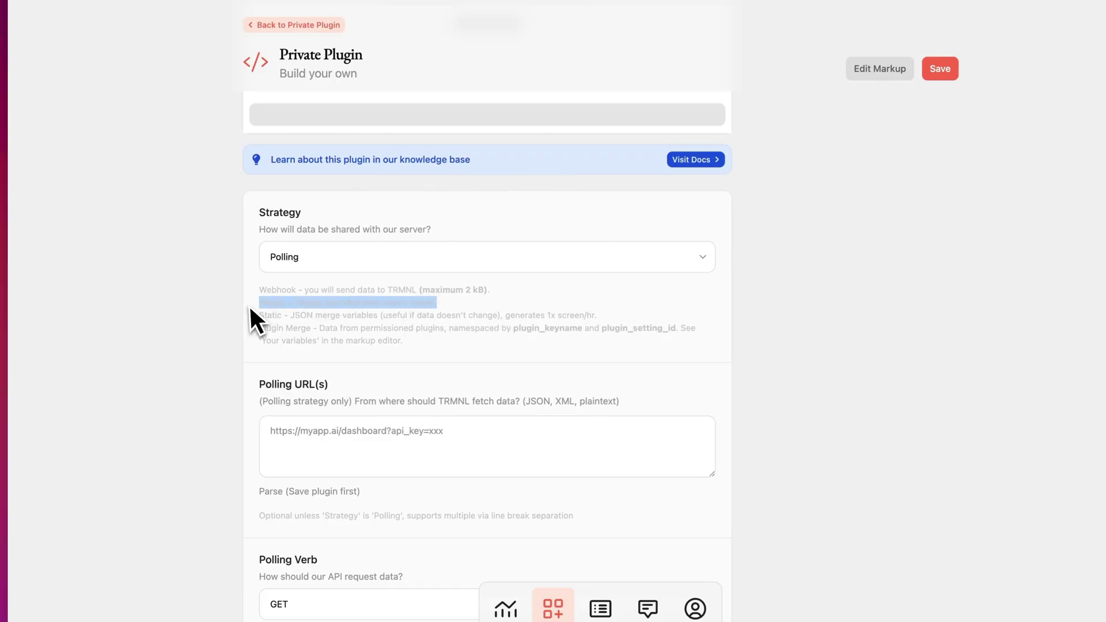
click(385, 257)
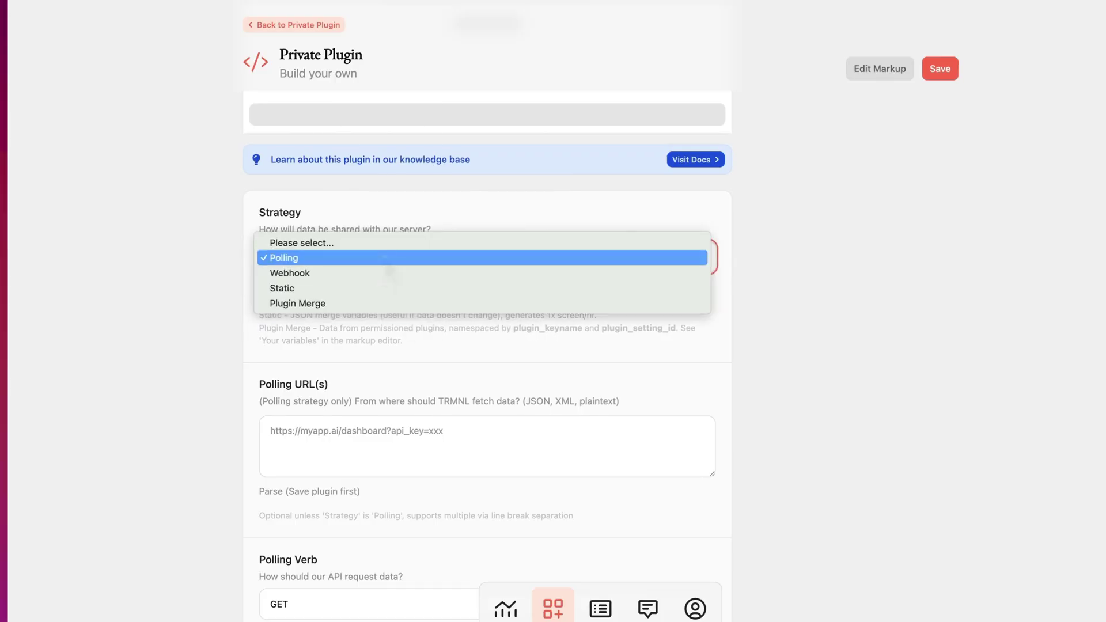
click(384, 258)
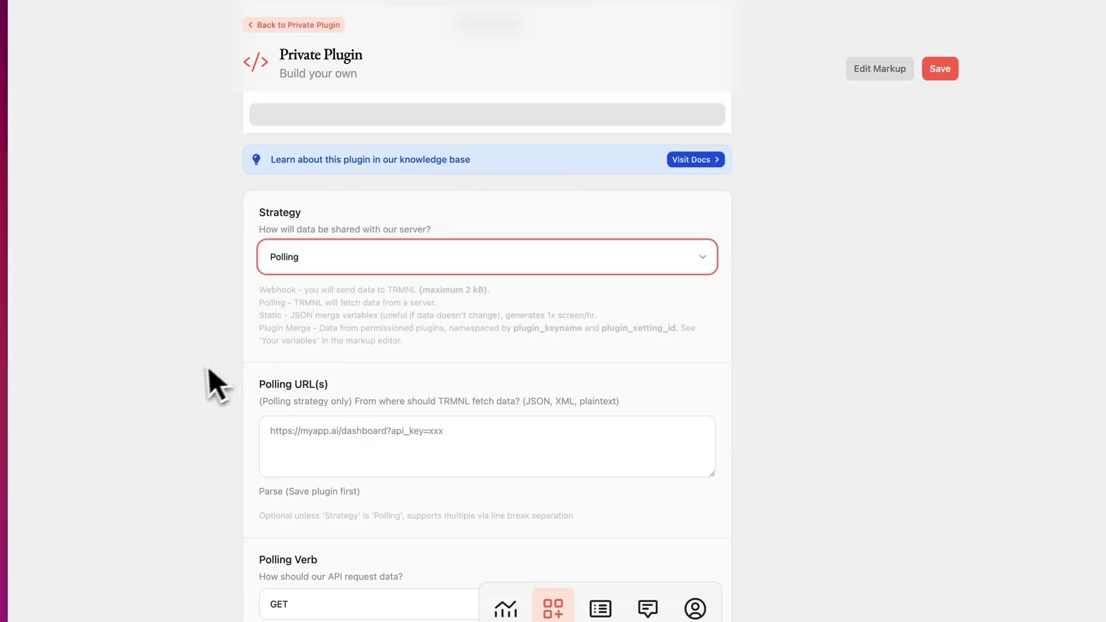
click(467, 434)
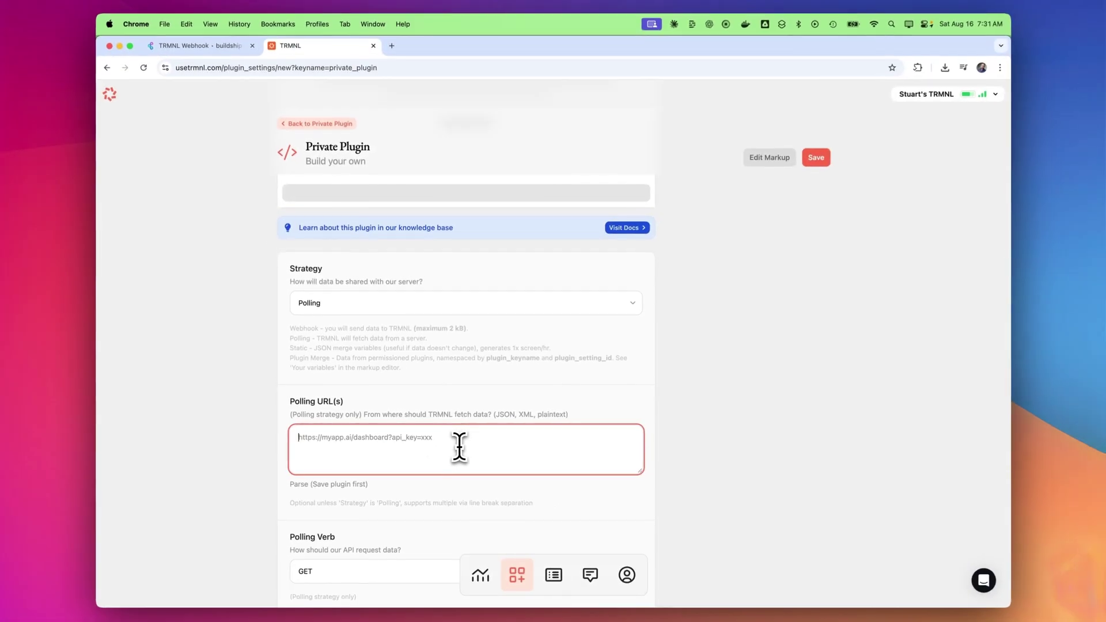
scroll(725, 426, down, 5)
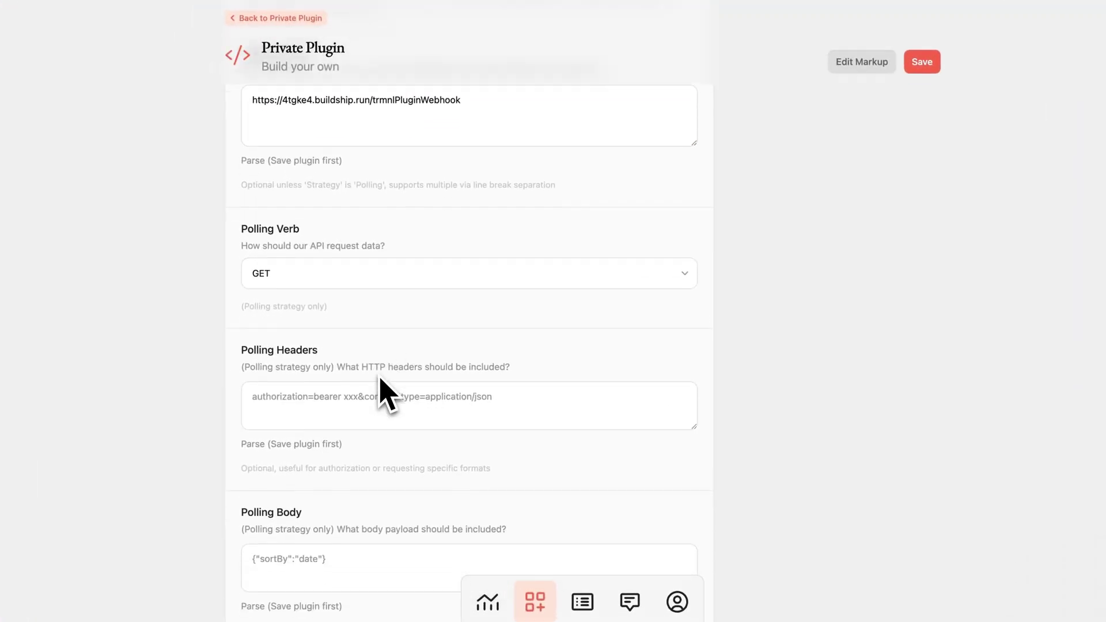
Name the private plugin with the owner's short first name followed by "Profanity Plugin" and save it.
scroll(383, 394, down, 1)
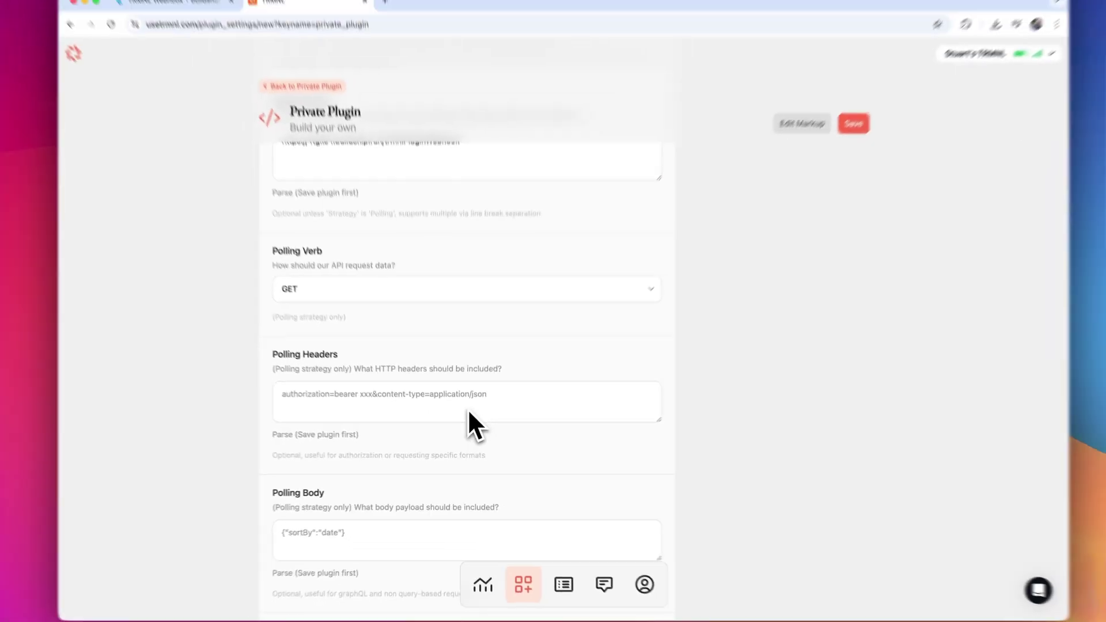
scroll(505, 419, down, 10)
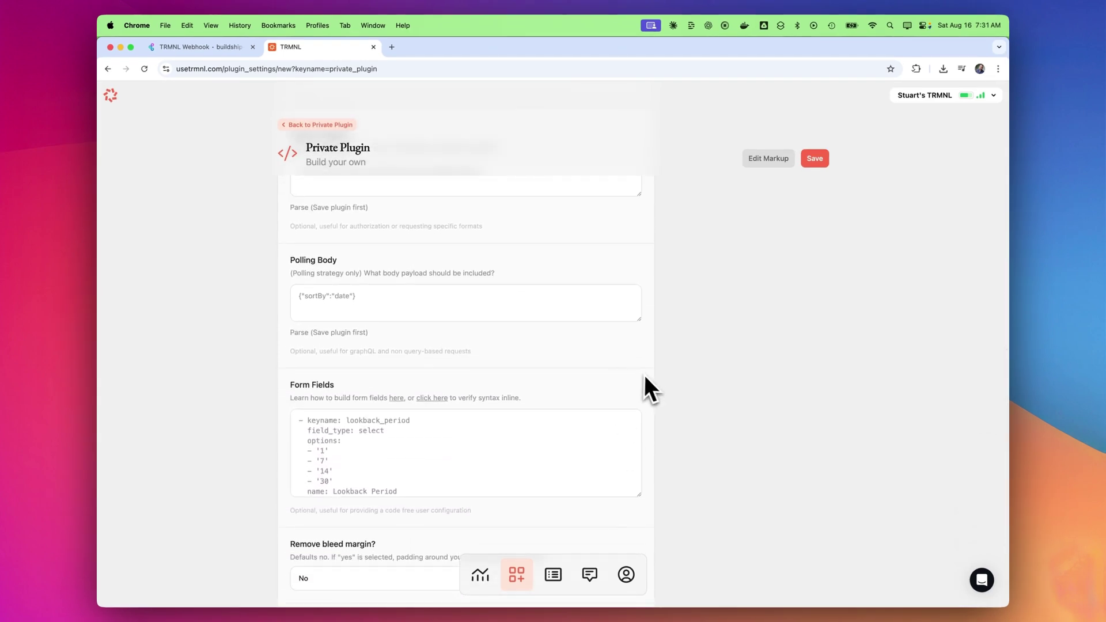
scroll(648, 376, down, 3)
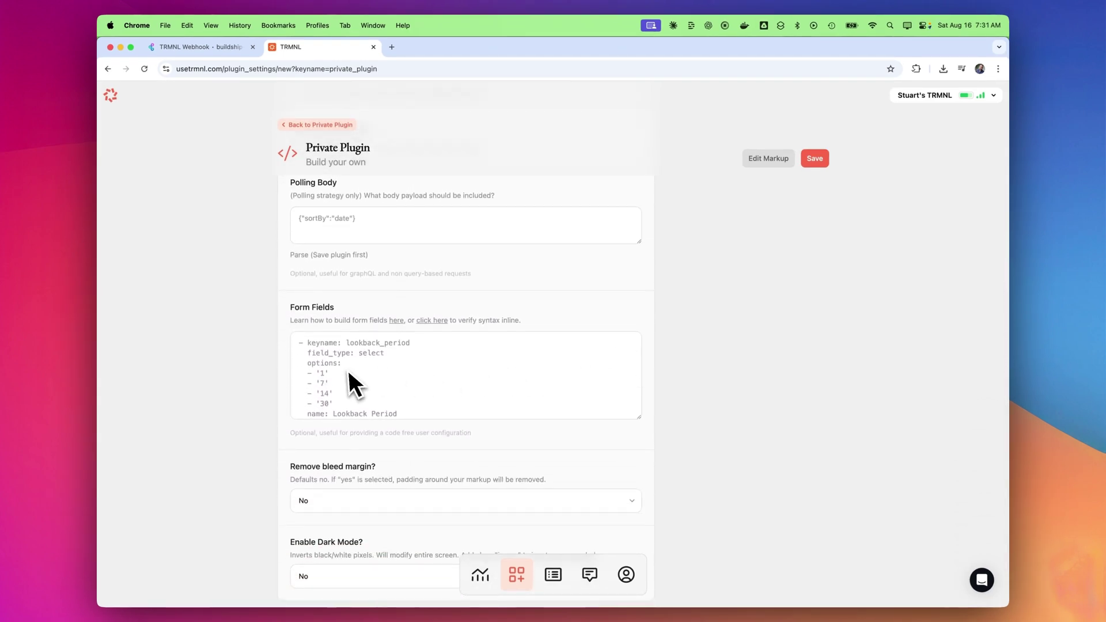
scroll(689, 405, up, 15)
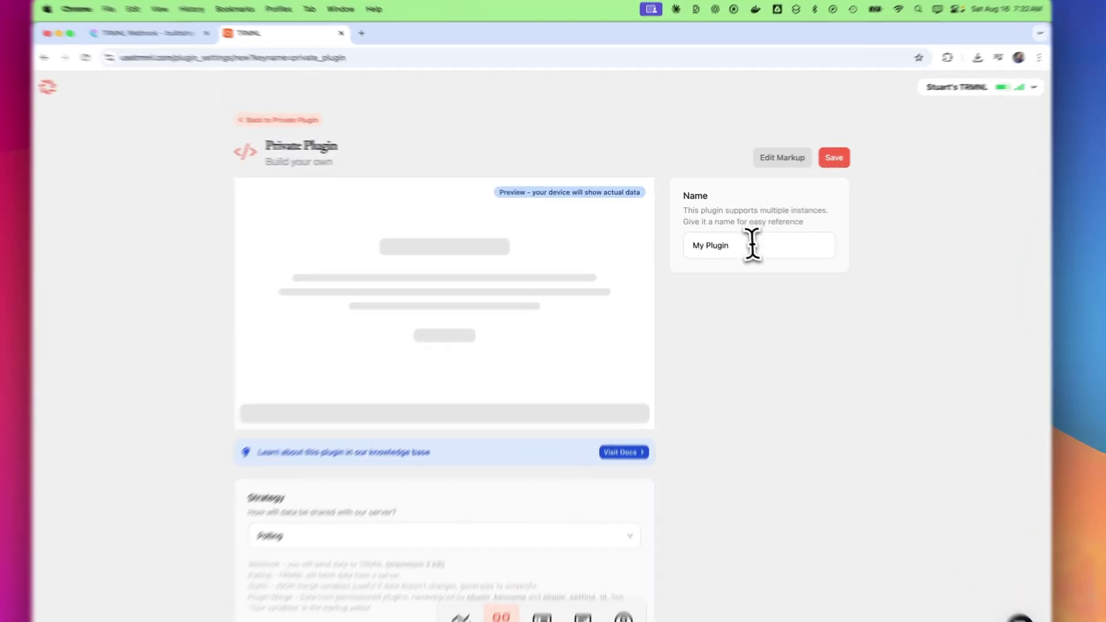
triple_click(739, 241)
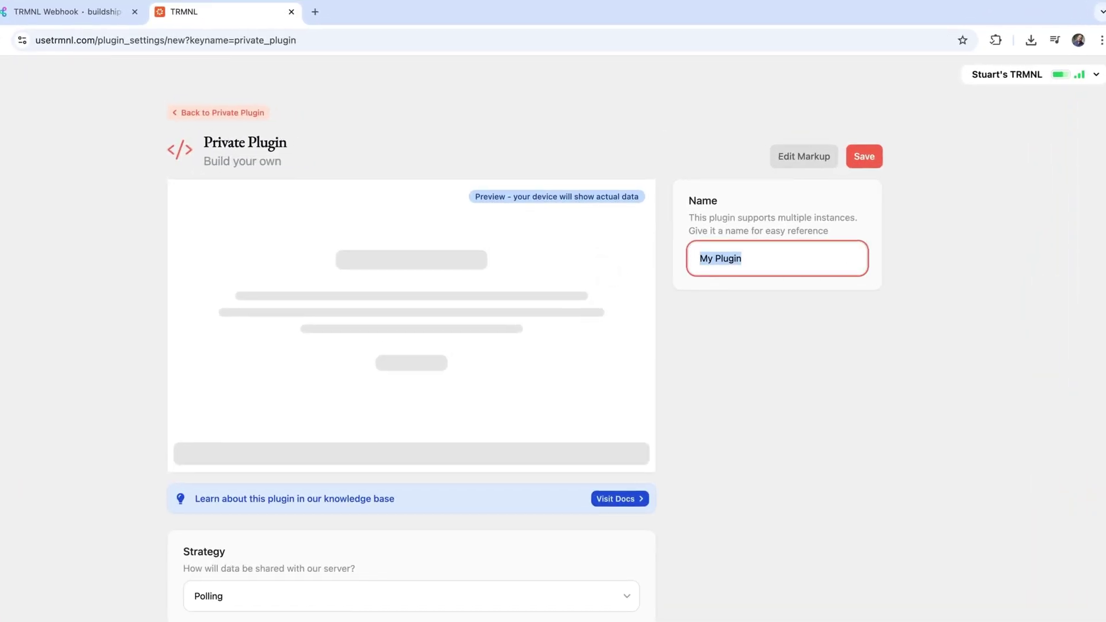
text(Stu's Profanit)
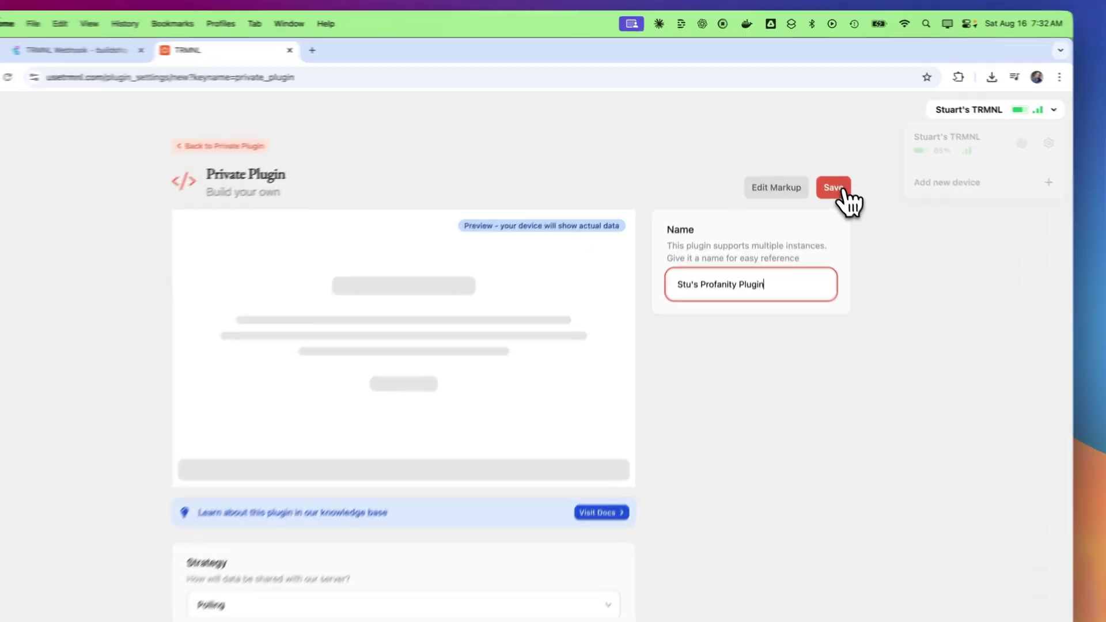
click(816, 159)
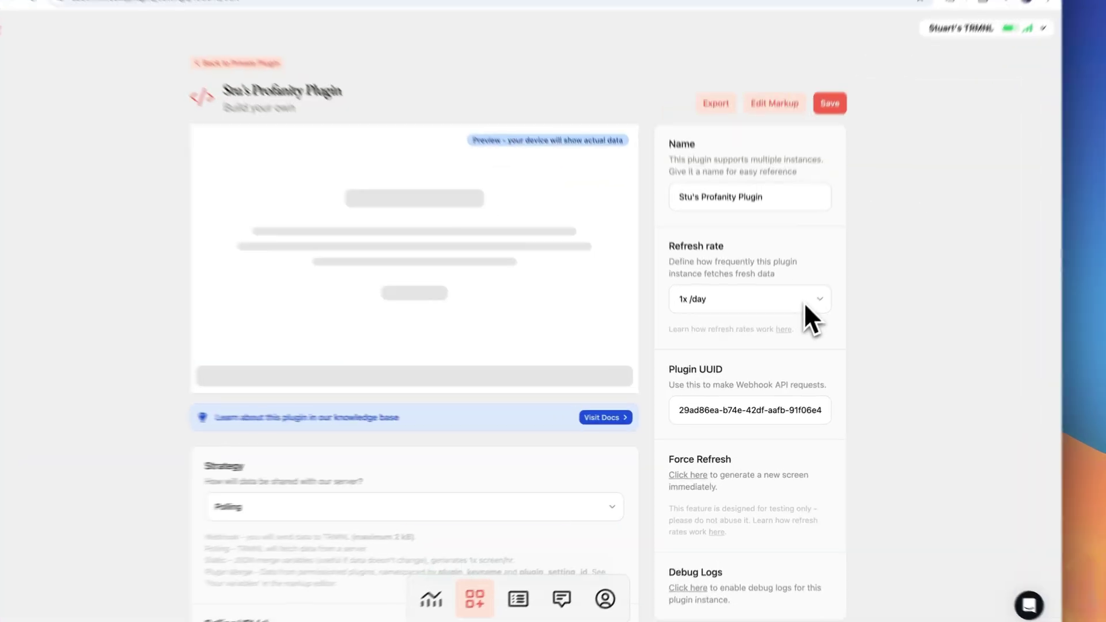
Set the plugin's refresh rate to every 5 mins and force a refresh to generate a new screen.
click(797, 324)
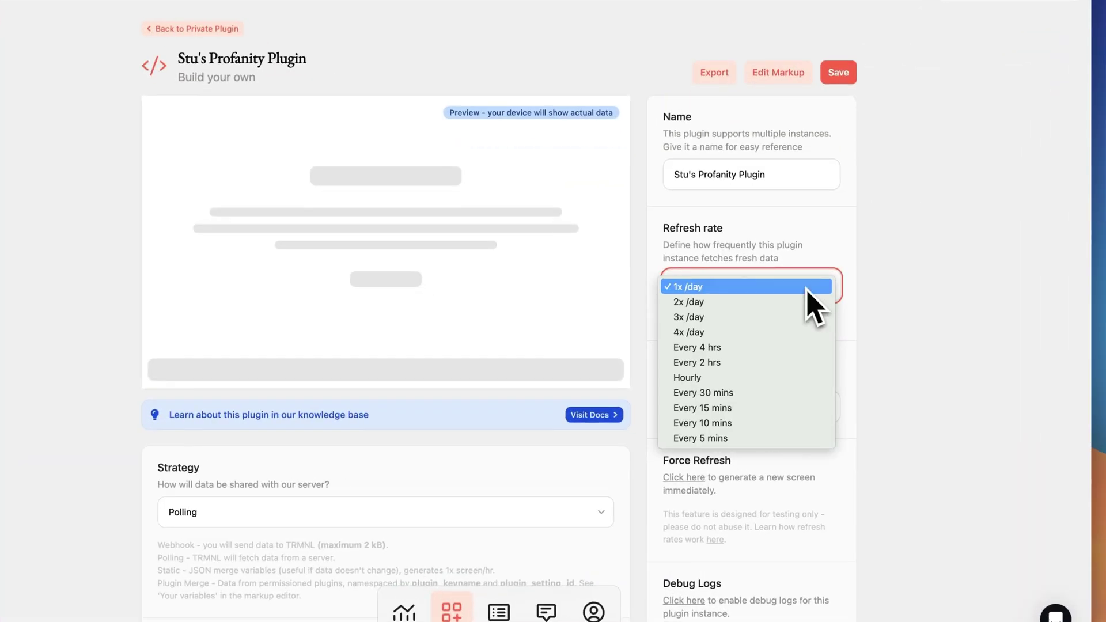
click(778, 439)
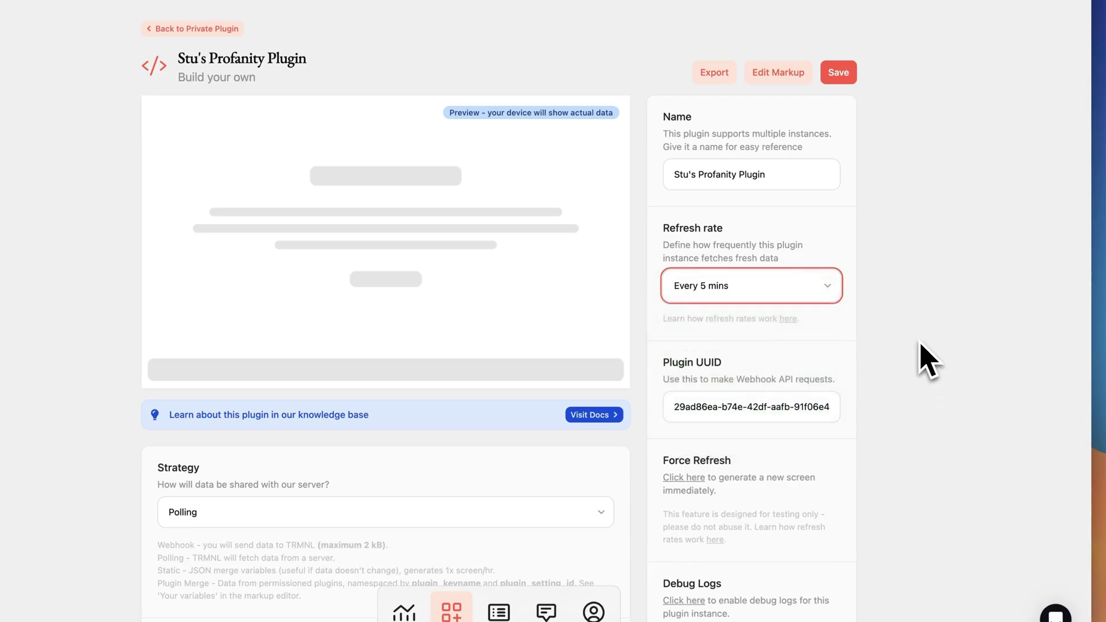
scroll(933, 359, down, 5)
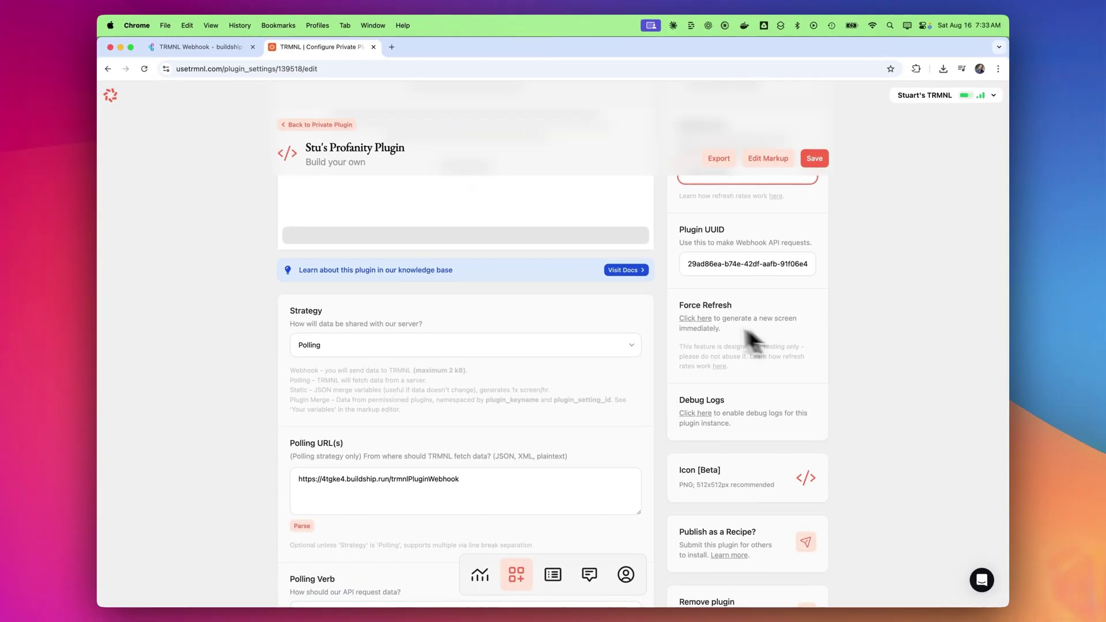
click(685, 280)
click(617, 131)
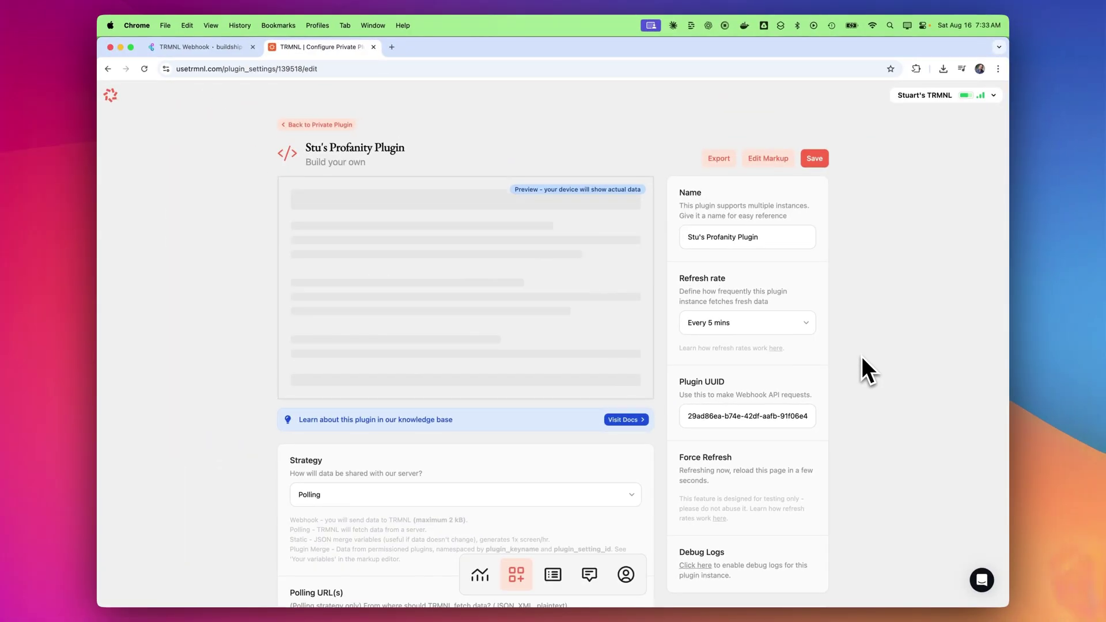
Switch to the BuildShip flow and examine the latest run's log, including the OpenAI Text Generator's inputs and the flow output.
scroll(862, 355, down, 5)
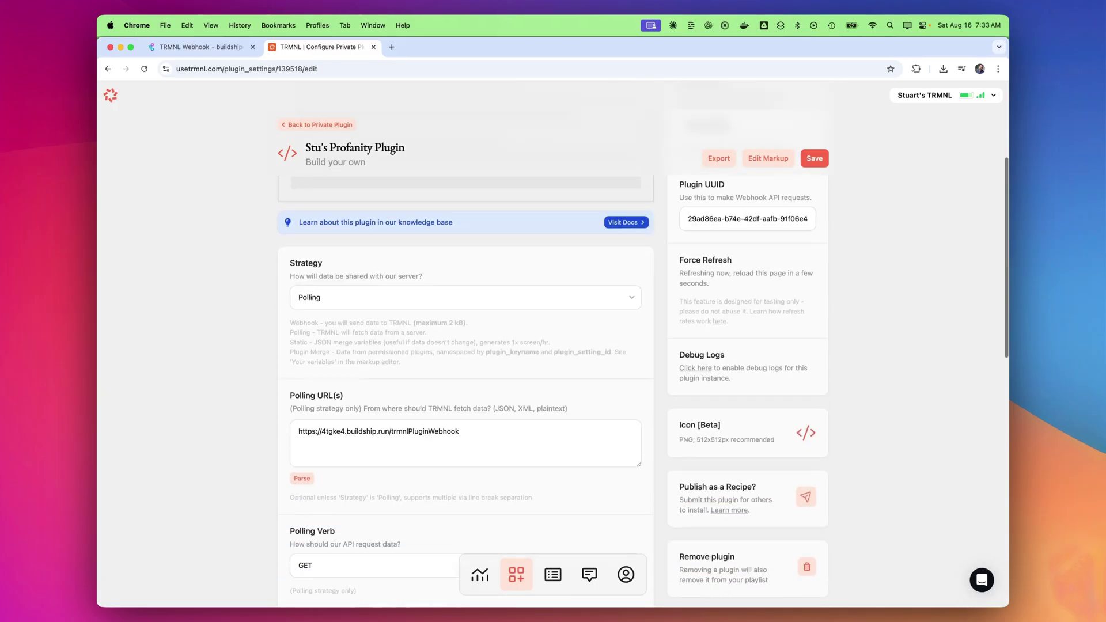
scroll(553, 346, down, 1)
click(195, 47)
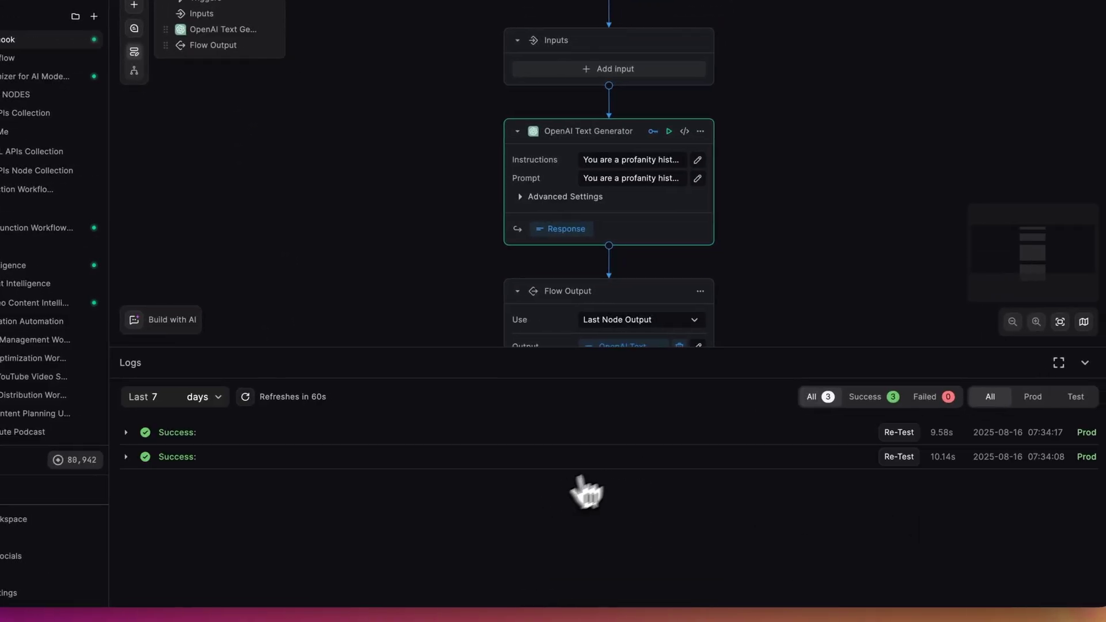
click(602, 437)
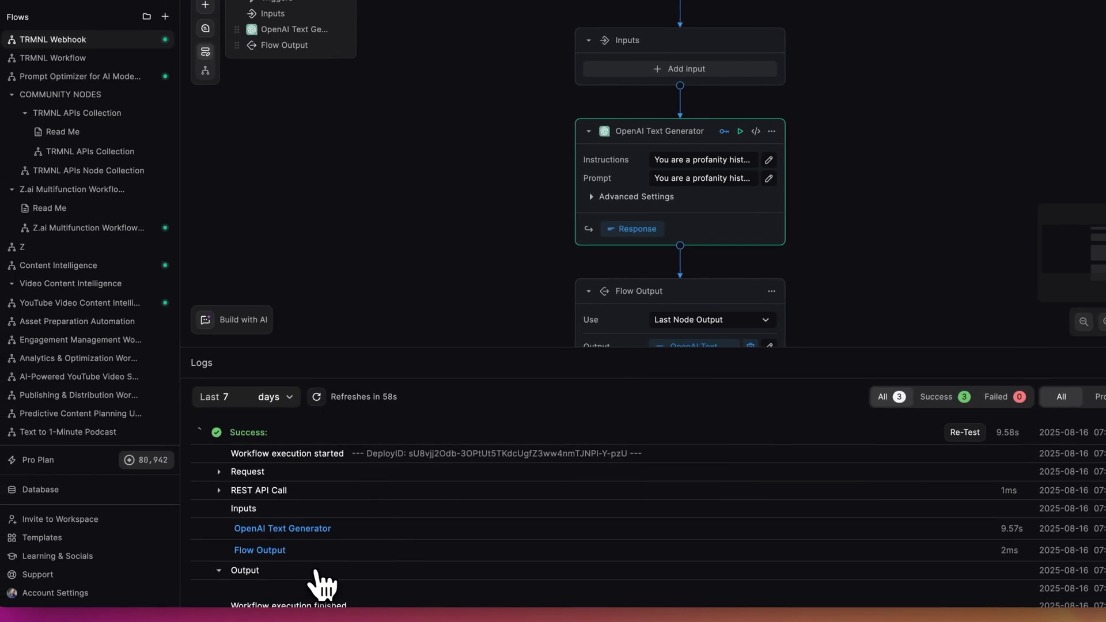
scroll(257, 573, down, 1)
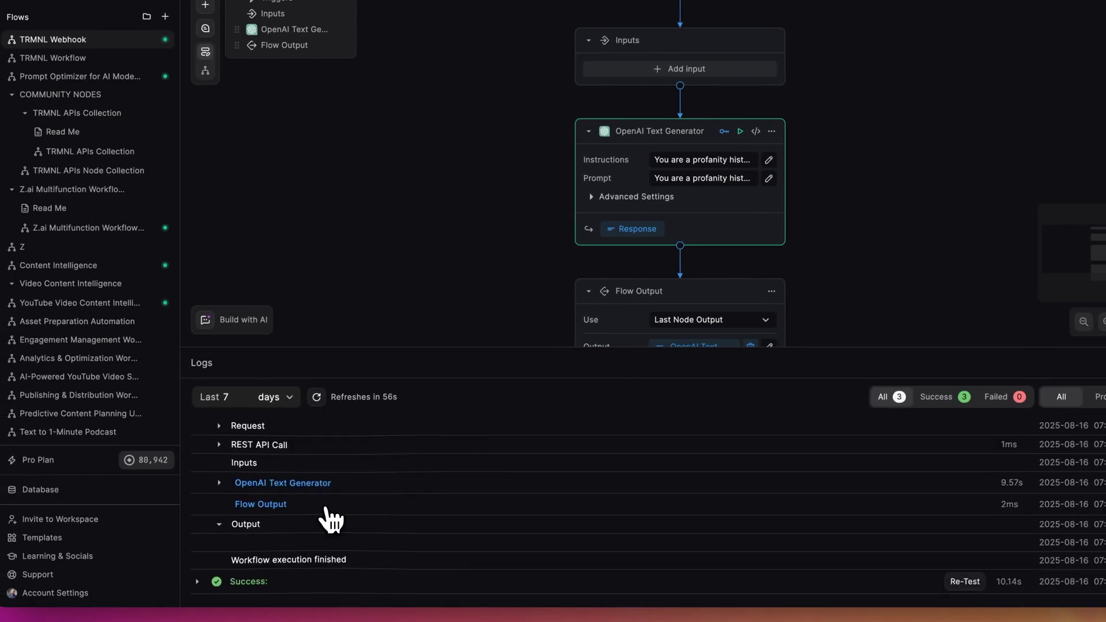
click(345, 484)
click(334, 490)
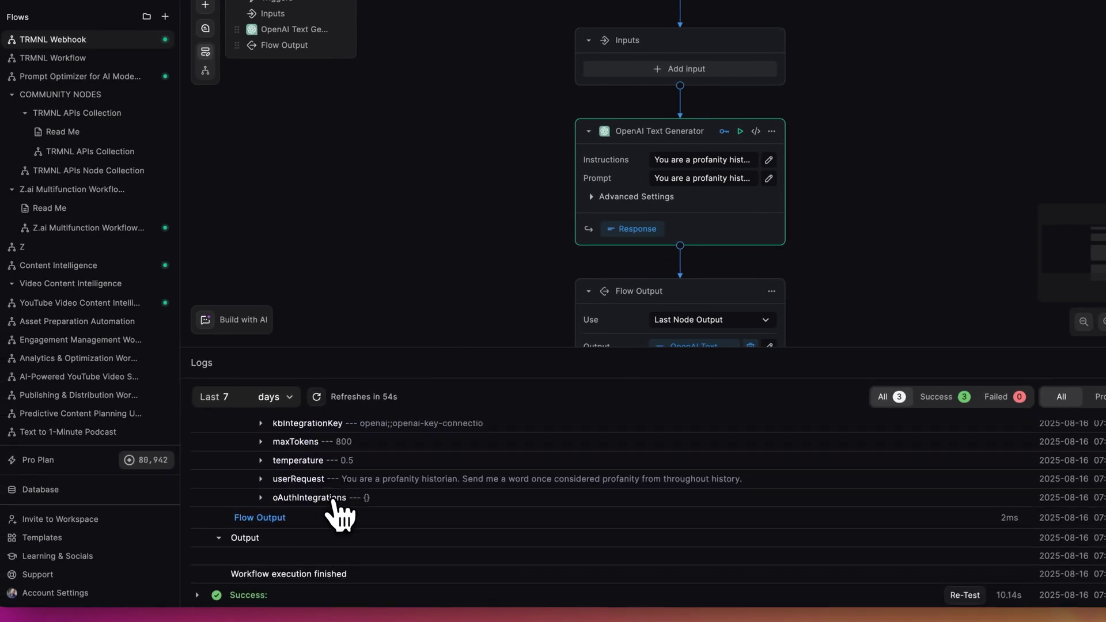
scroll(341, 525, up, 3)
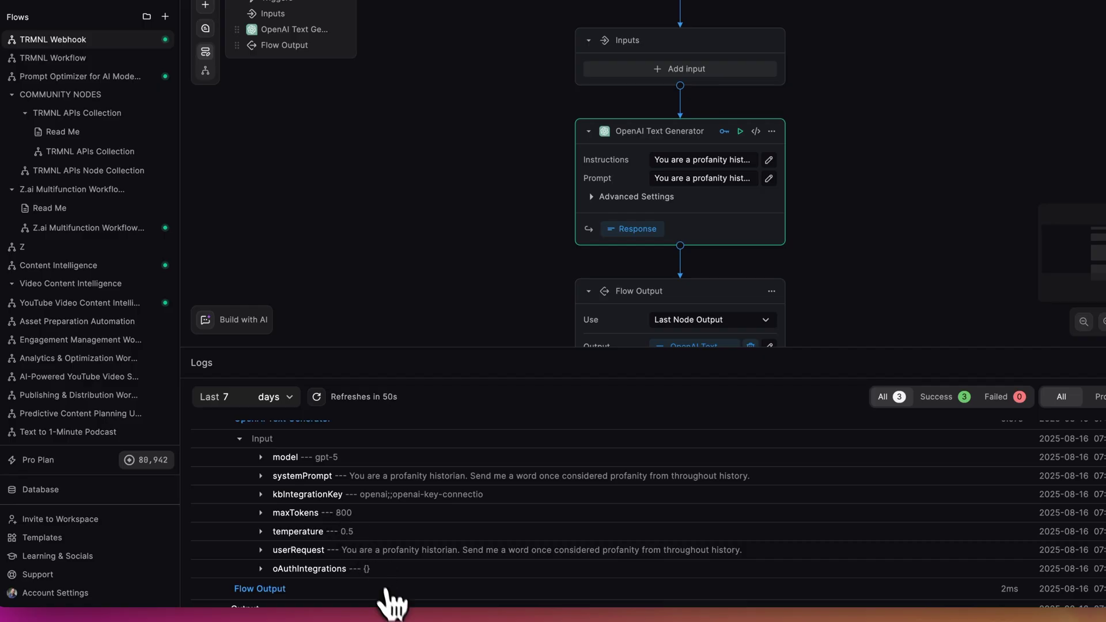
scroll(384, 601, down, 3)
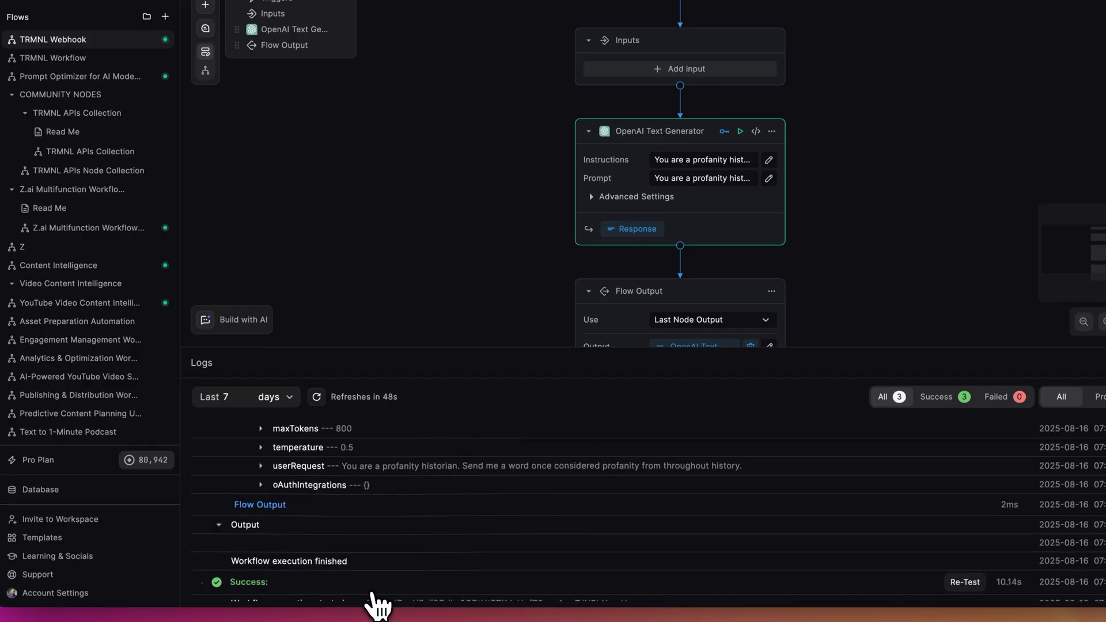
scroll(377, 605, down, 6)
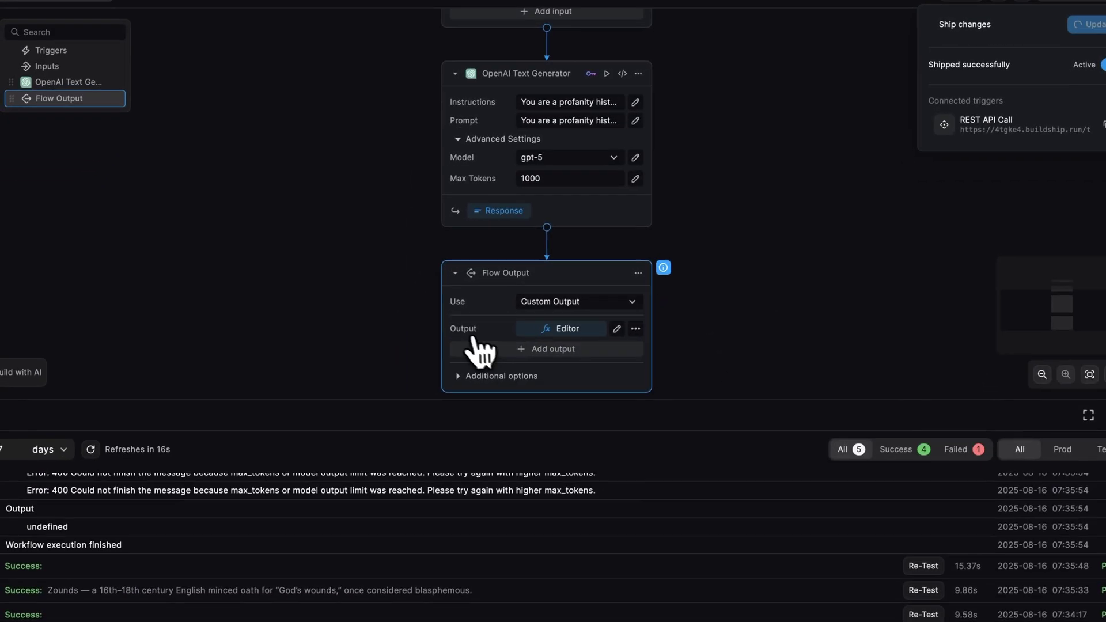
Rename the Flow Output node's custom output key to profanity.
drag(464, 334, 459, 335)
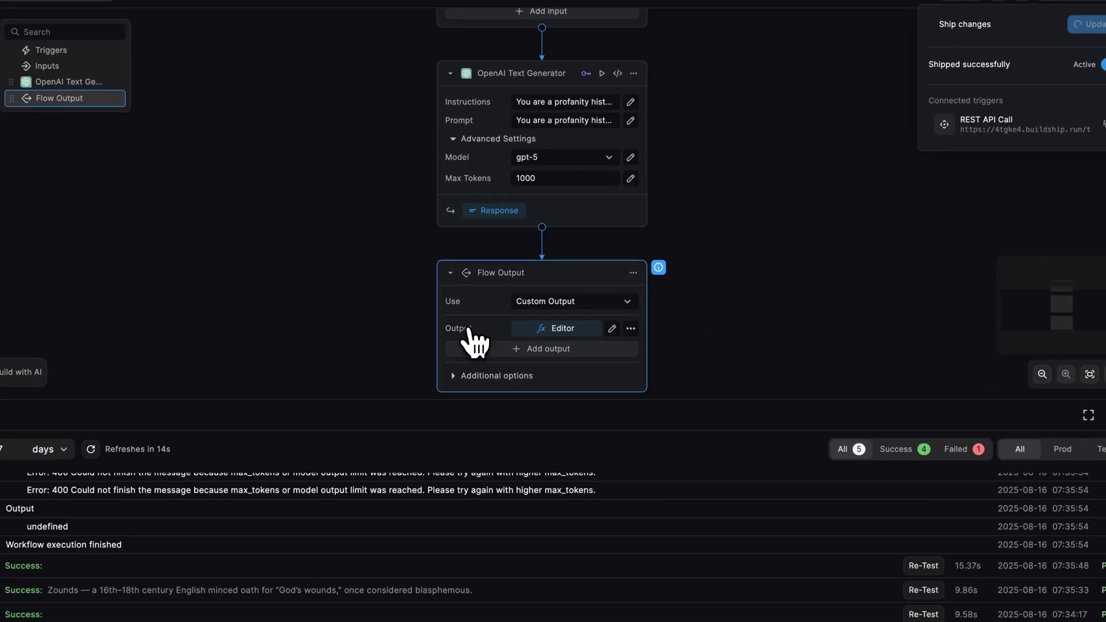
click(467, 329)
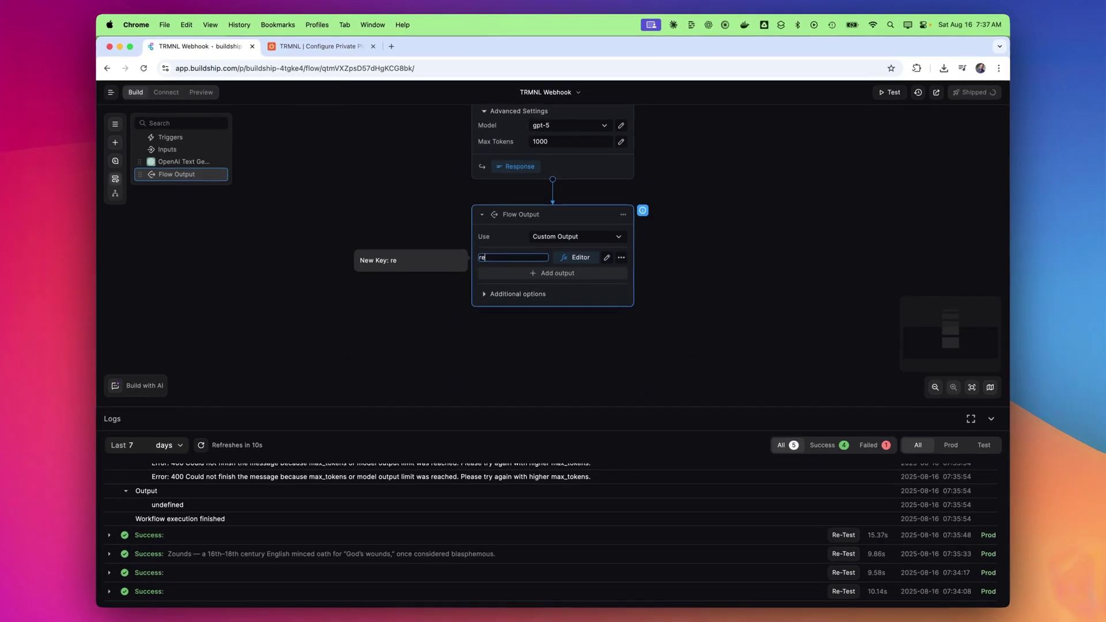
key(BackSpace)
key(BackSpace)
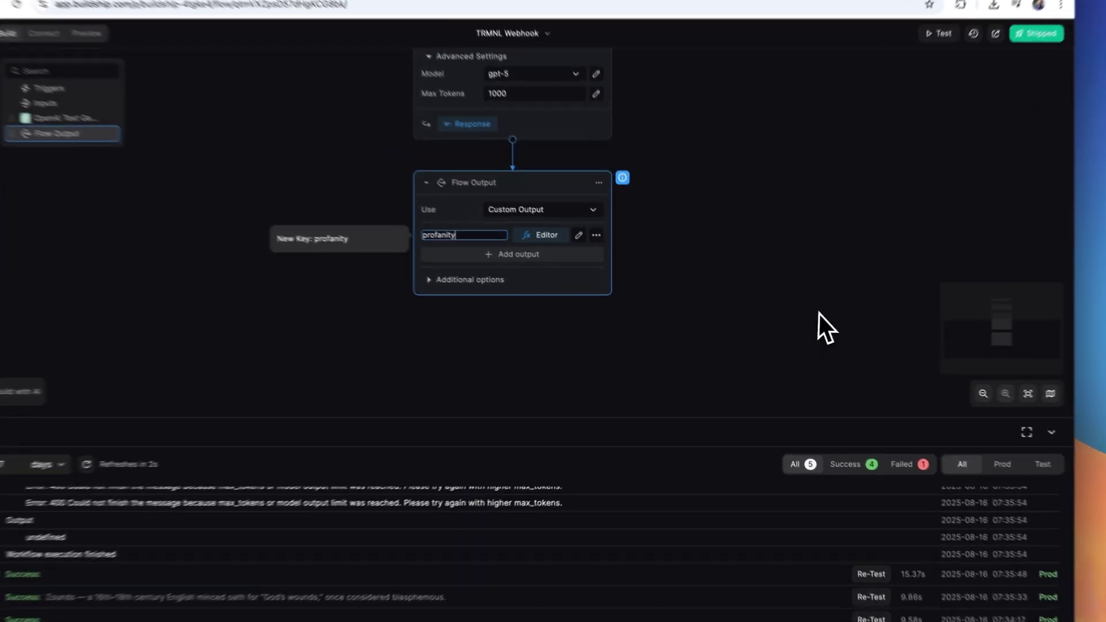
Set the profanity output's value to the OpenAI Text Generator variable and expand the Flow Output's additional options.
click(578, 257)
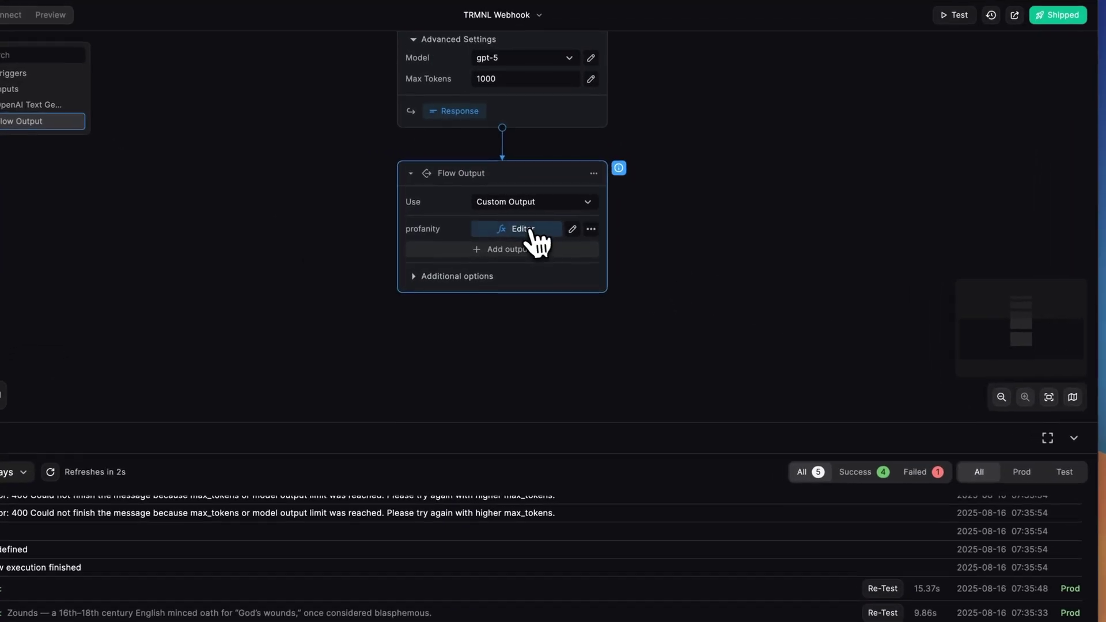
click(542, 271)
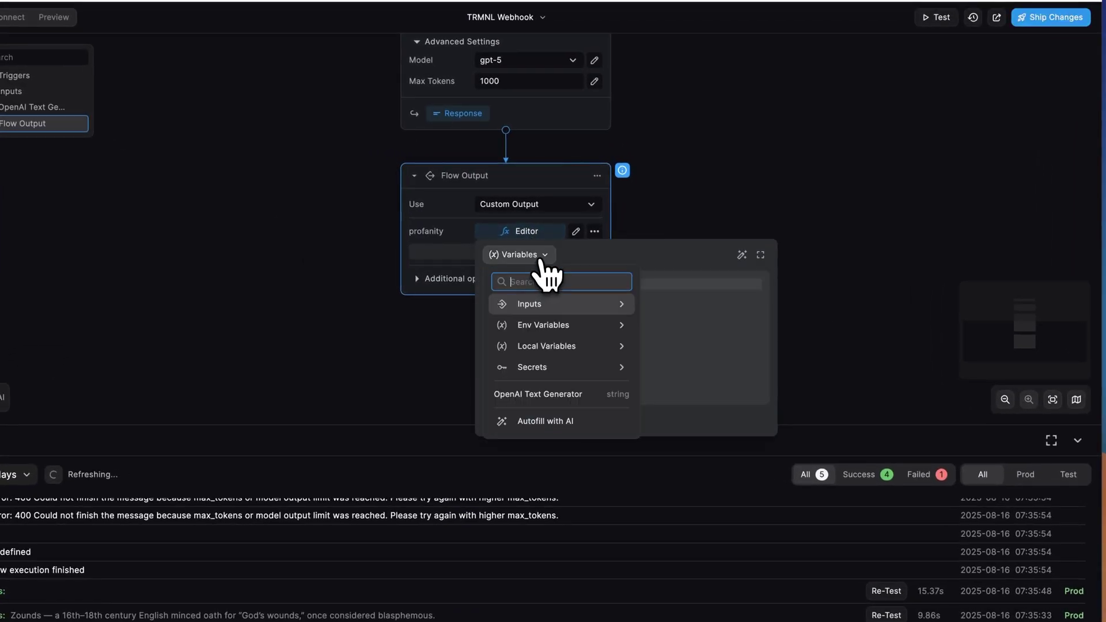
click(576, 394)
click(786, 177)
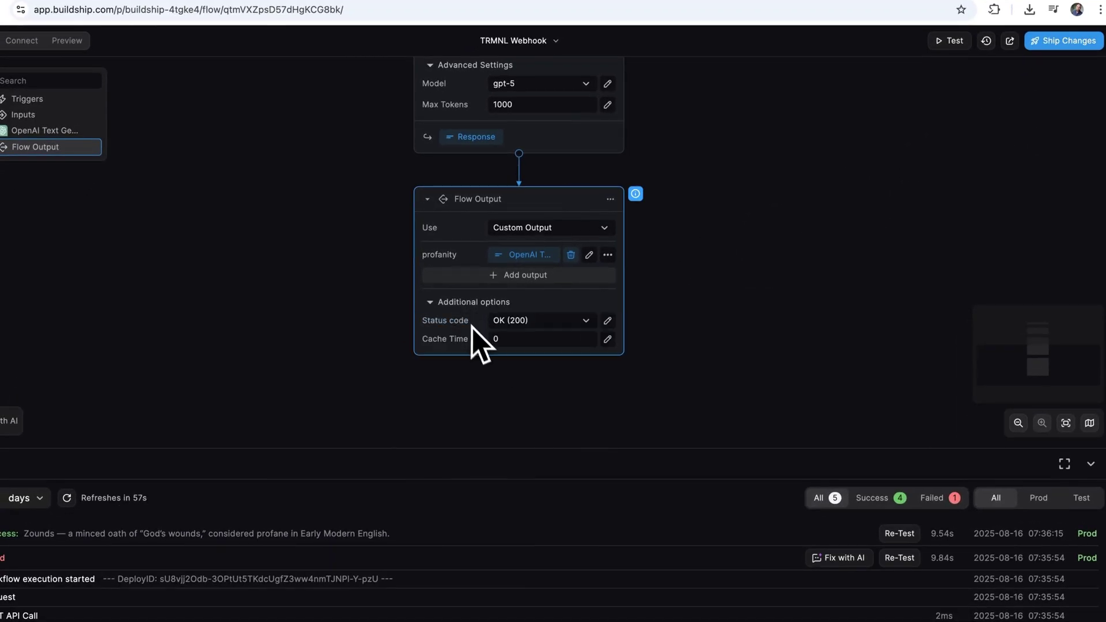
click(552, 324)
click(555, 340)
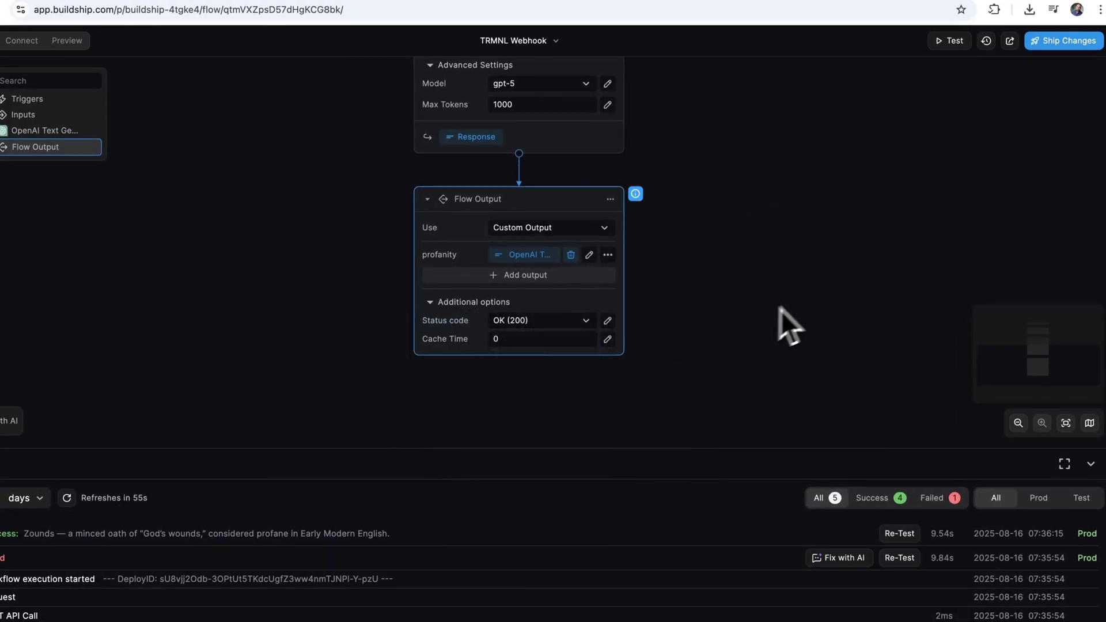
Ship the updated TRMNL Webhook flow and run a test of it.
click(1064, 113)
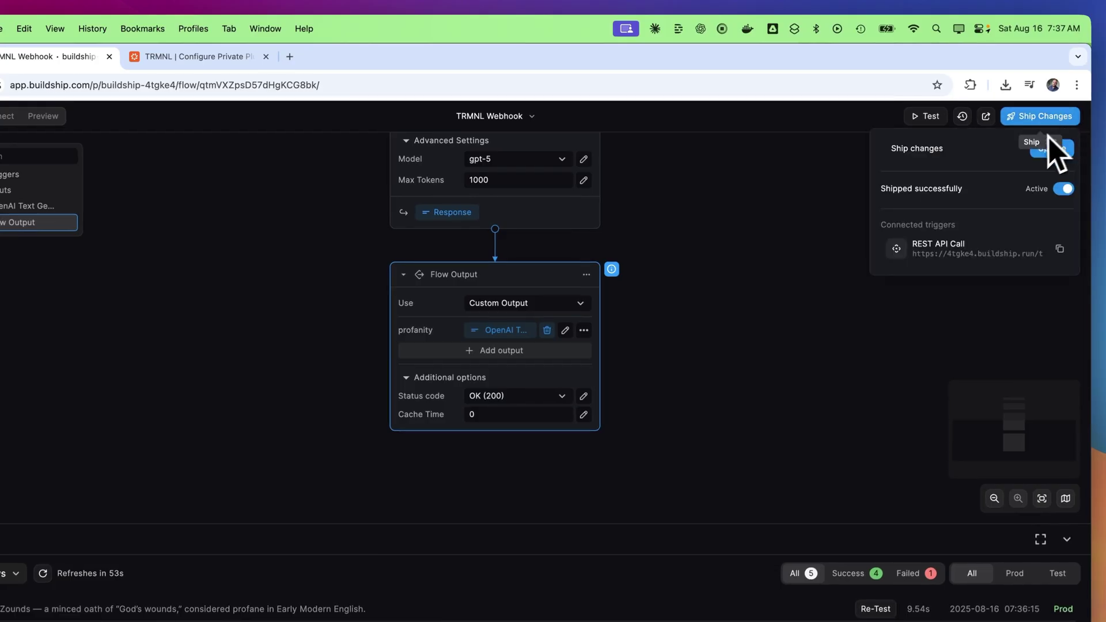
click(1049, 149)
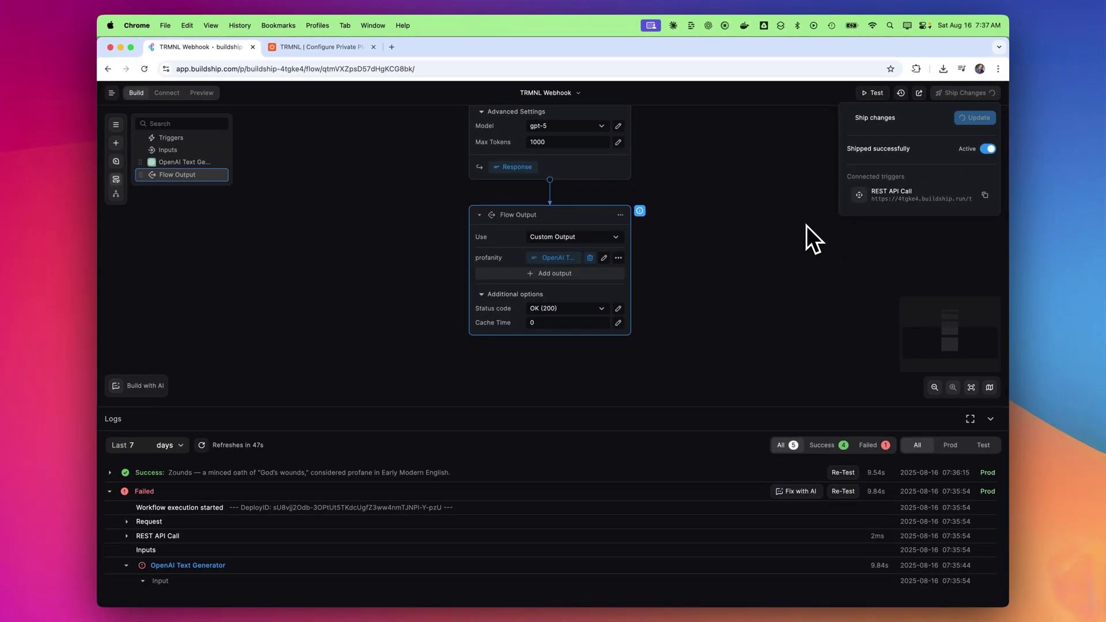
click(872, 93)
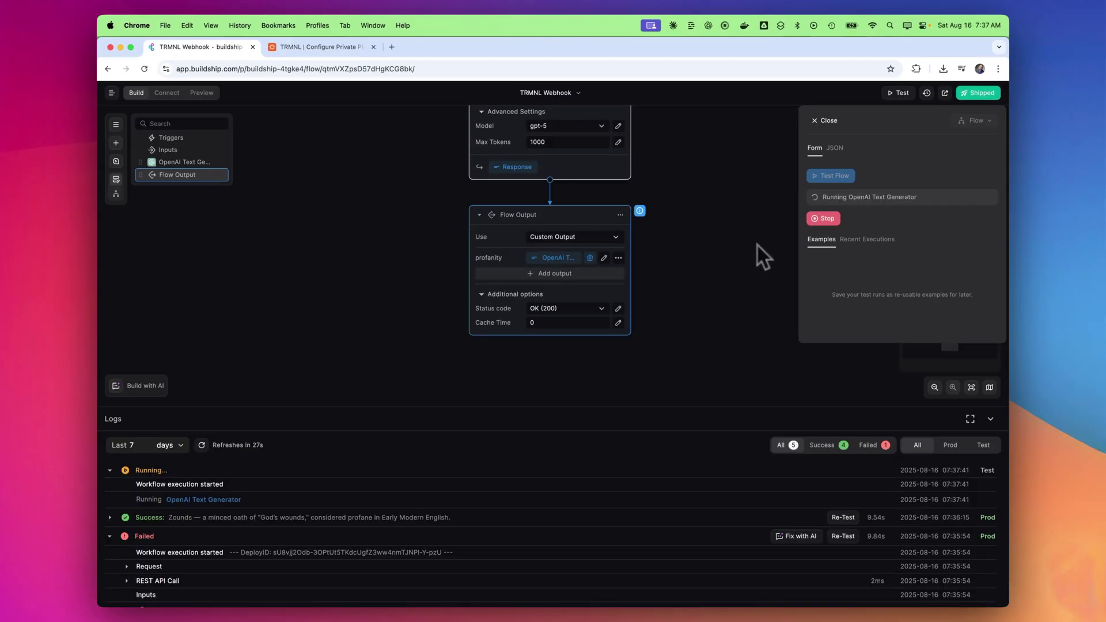
In the TRMNL plugin's markup editor, copy the {{ profanity }} variable and return to the layout code.
scroll(763, 257, up, 3)
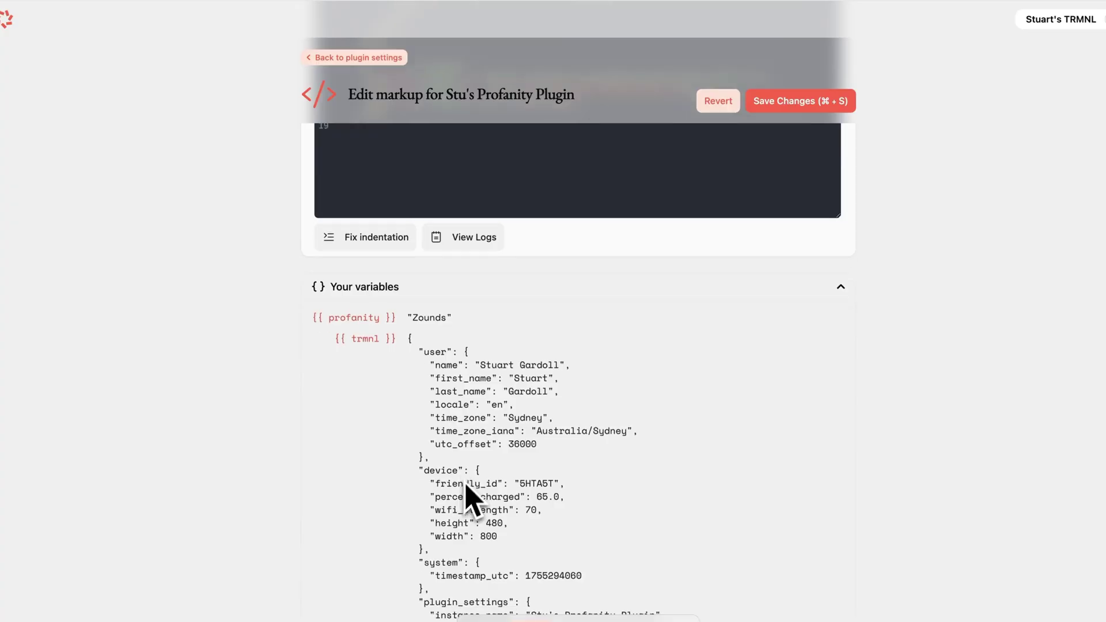
scroll(438, 369, down, 1)
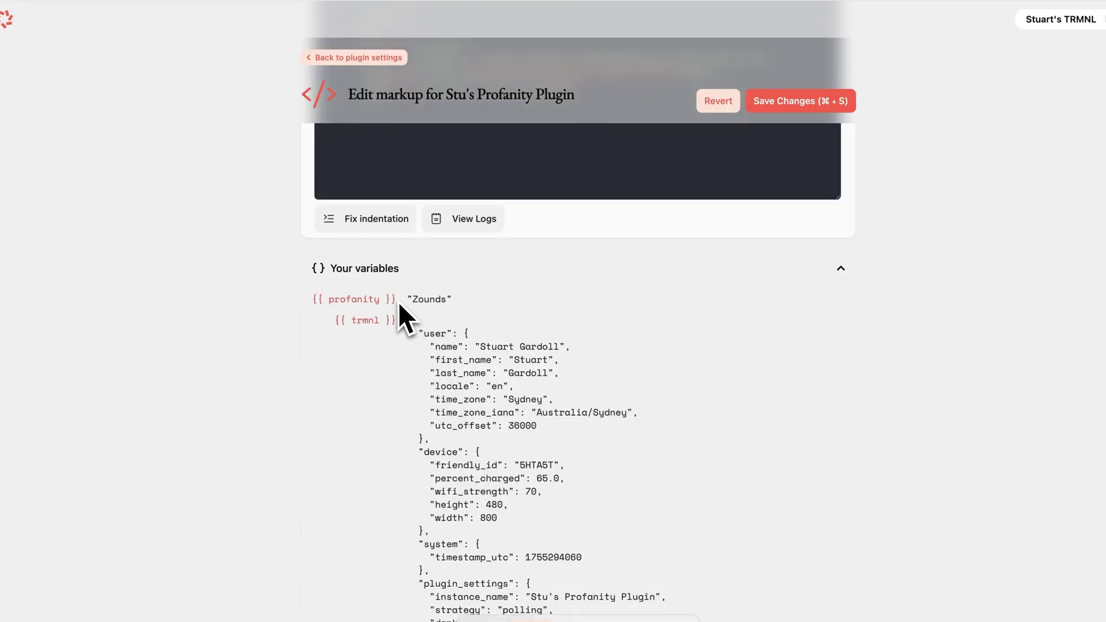
key(super+c)
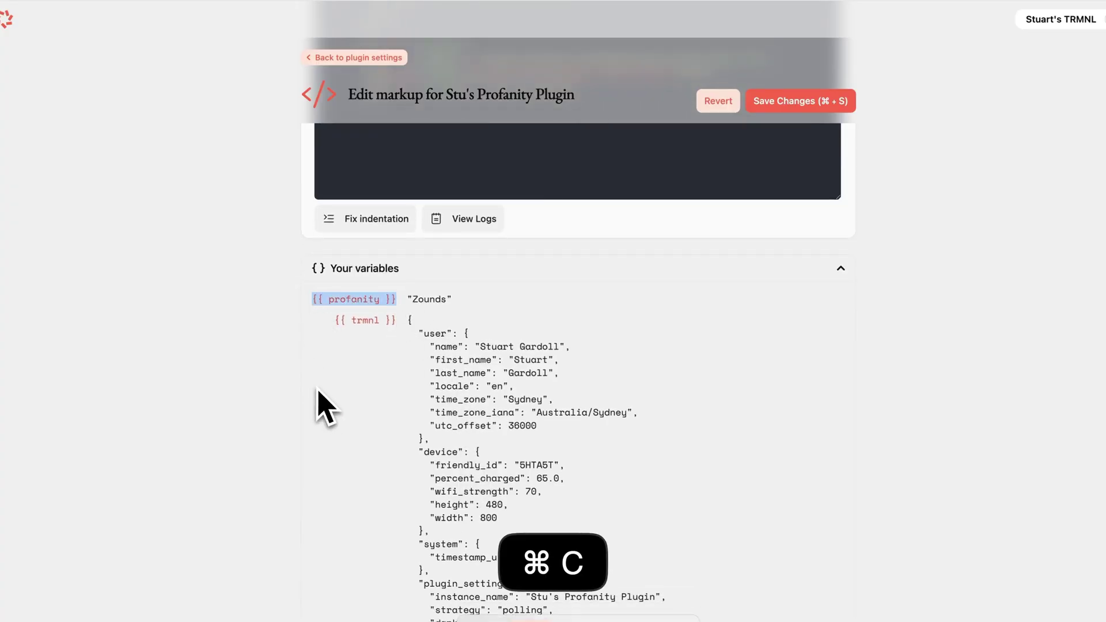
scroll(567, 358, up, 10)
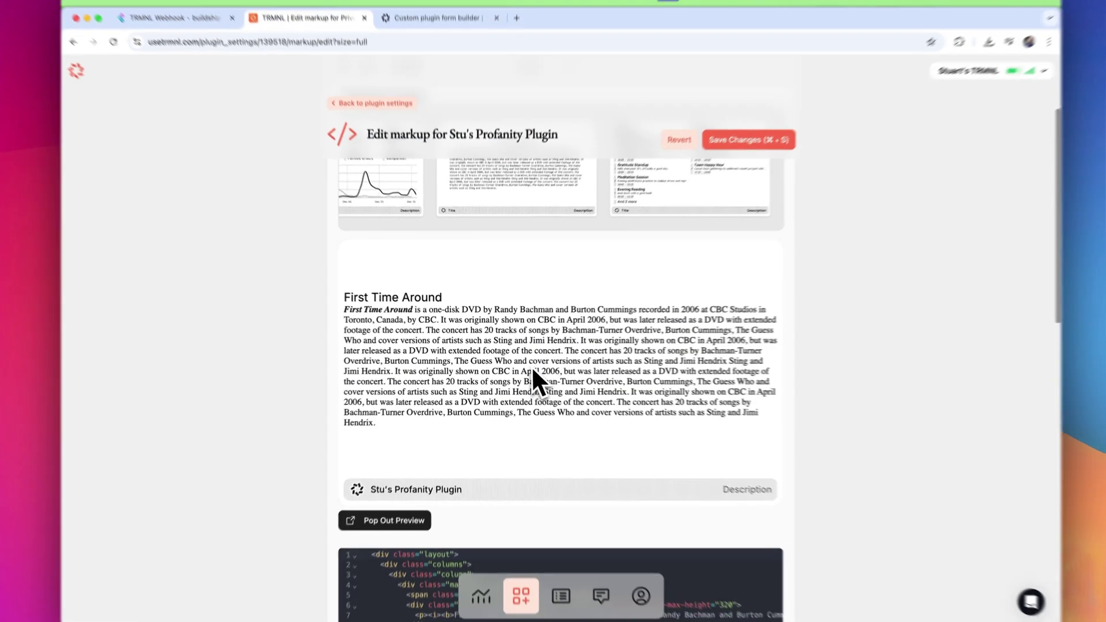
scroll(533, 377, down, 6)
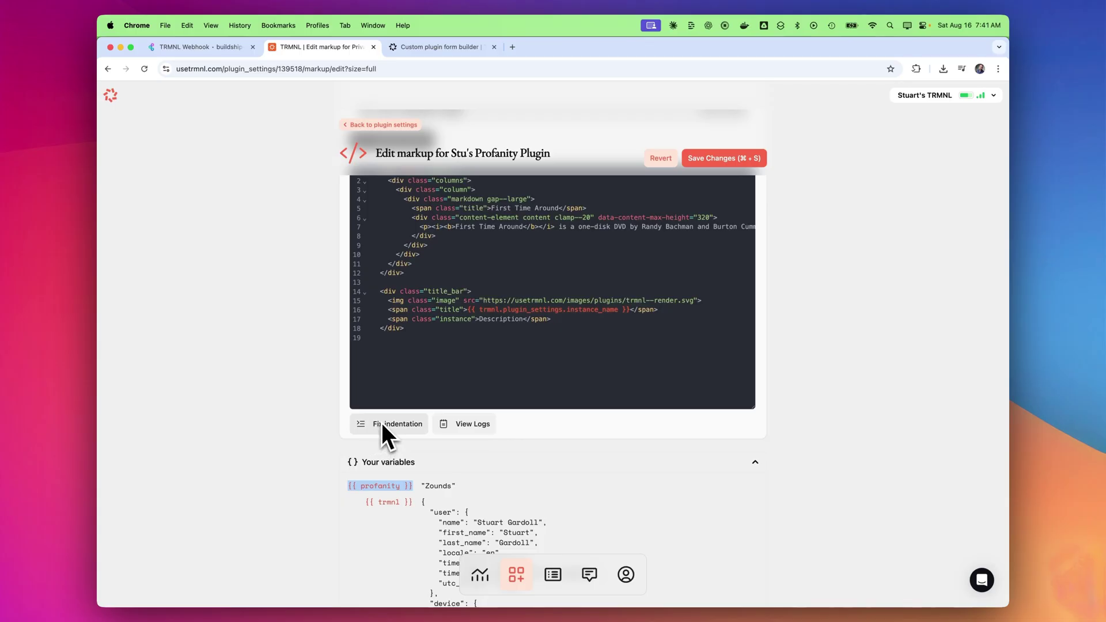
scroll(513, 406, up, 3)
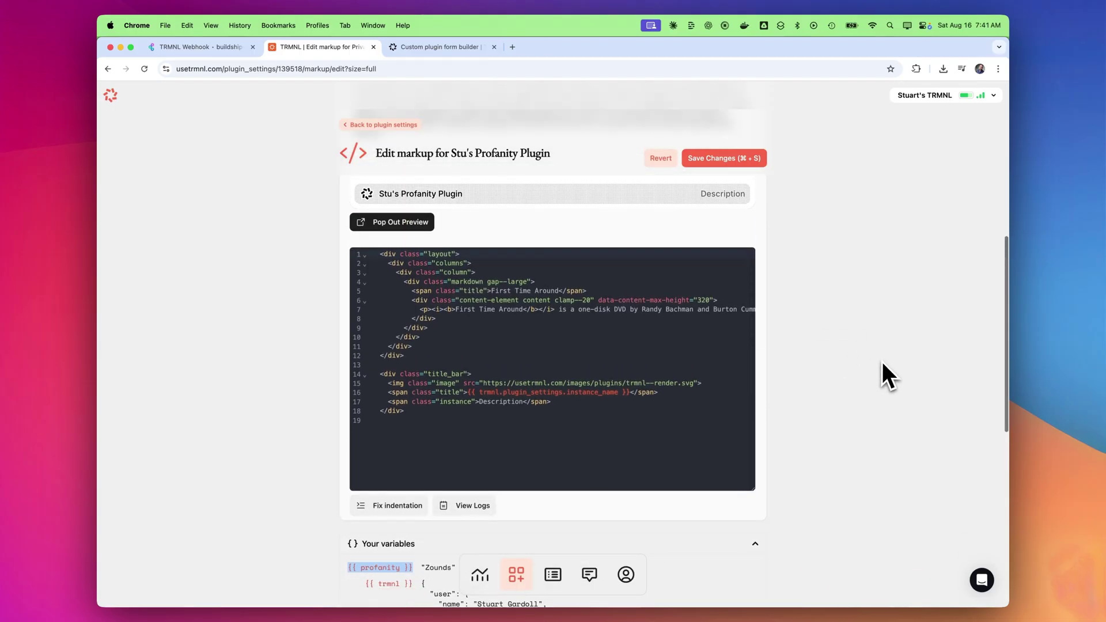
Replace the title span's text First Time Around with the {{ profanity }} variable.
click(475, 385)
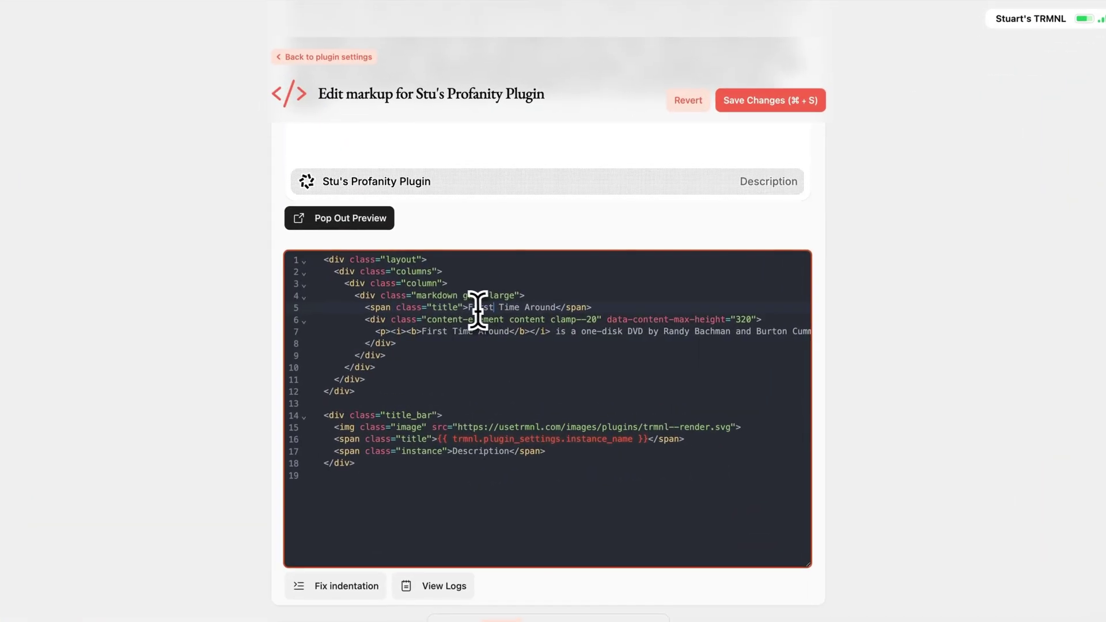
click(489, 321)
drag(468, 309, 562, 309)
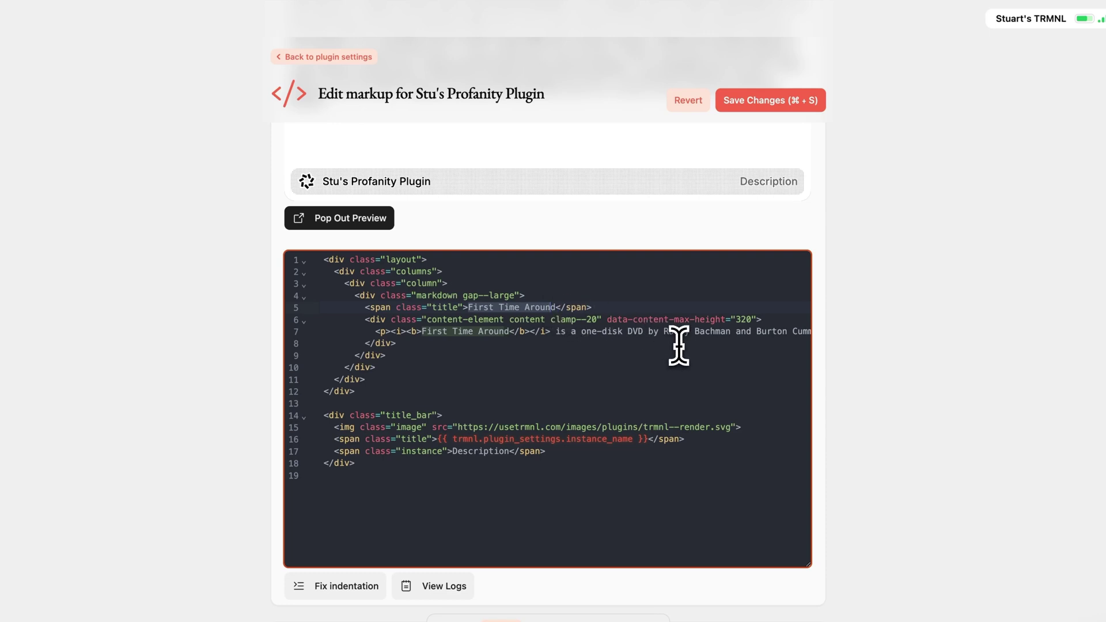
key(BackSpace)
key(Right)
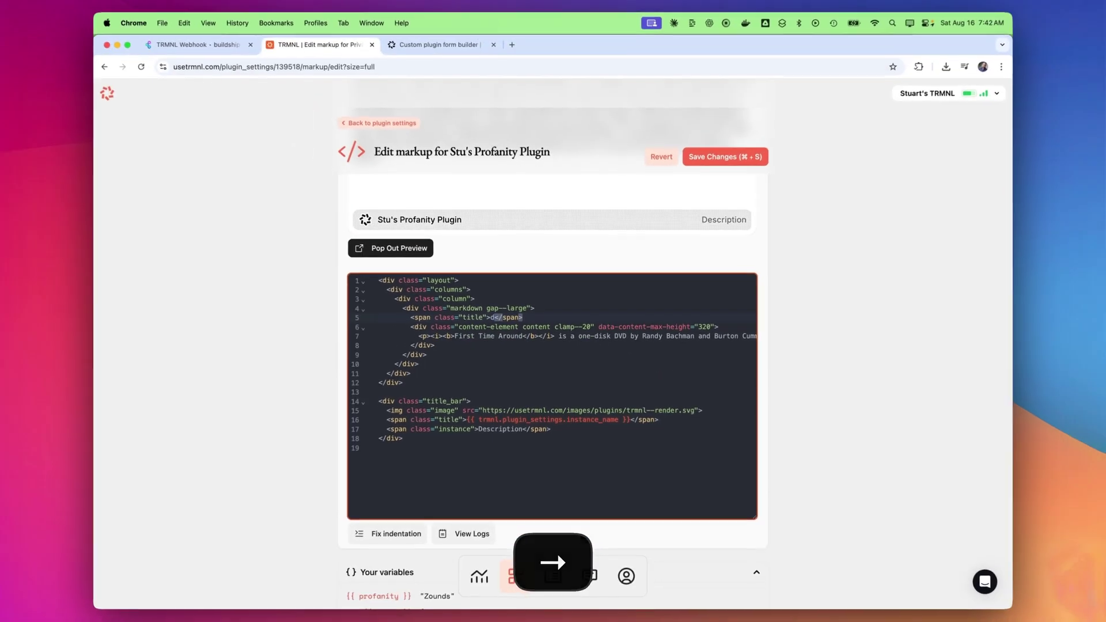
key(Left)
key(super+v)
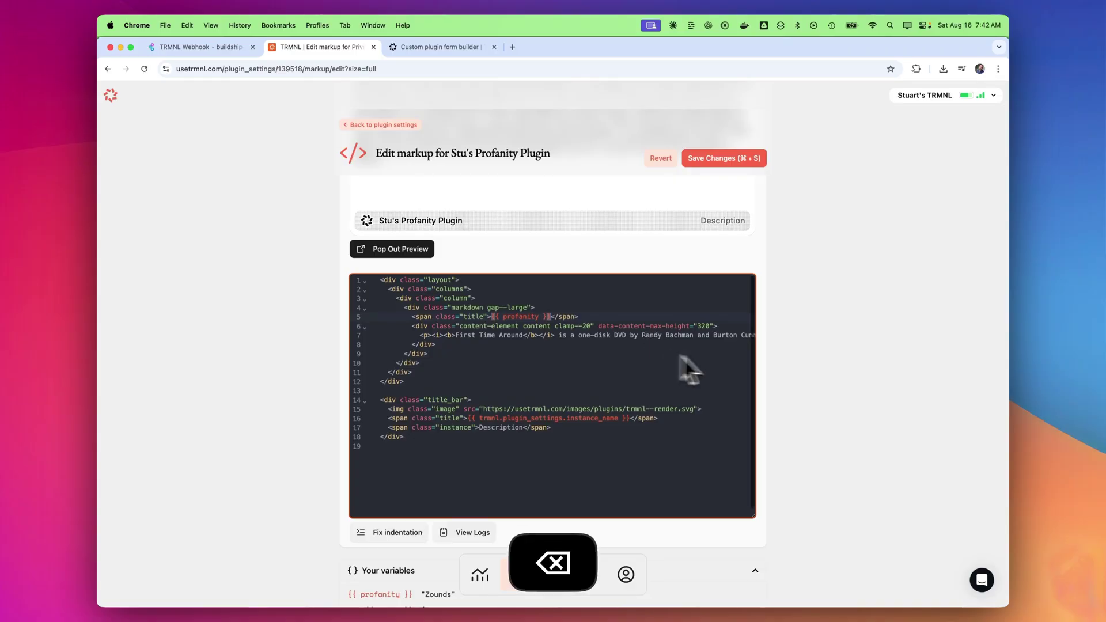
Delete the sample paragraph inside the content-element div along with the closing div tag below it, and save the markup changes.
scroll(795, 365, down, 6)
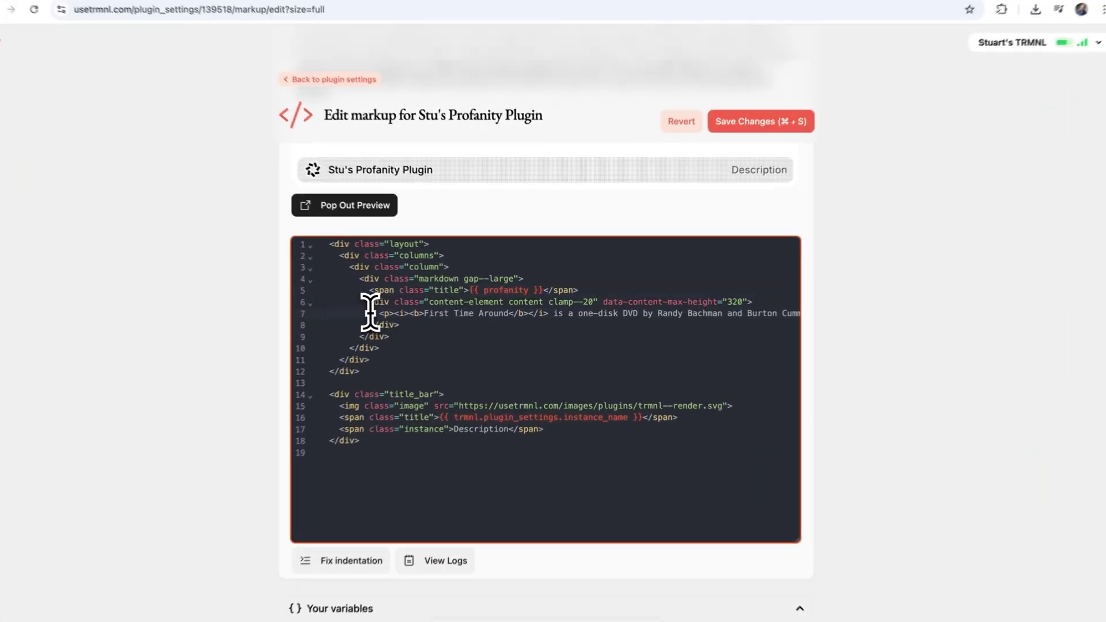
drag(413, 311, 896, 331)
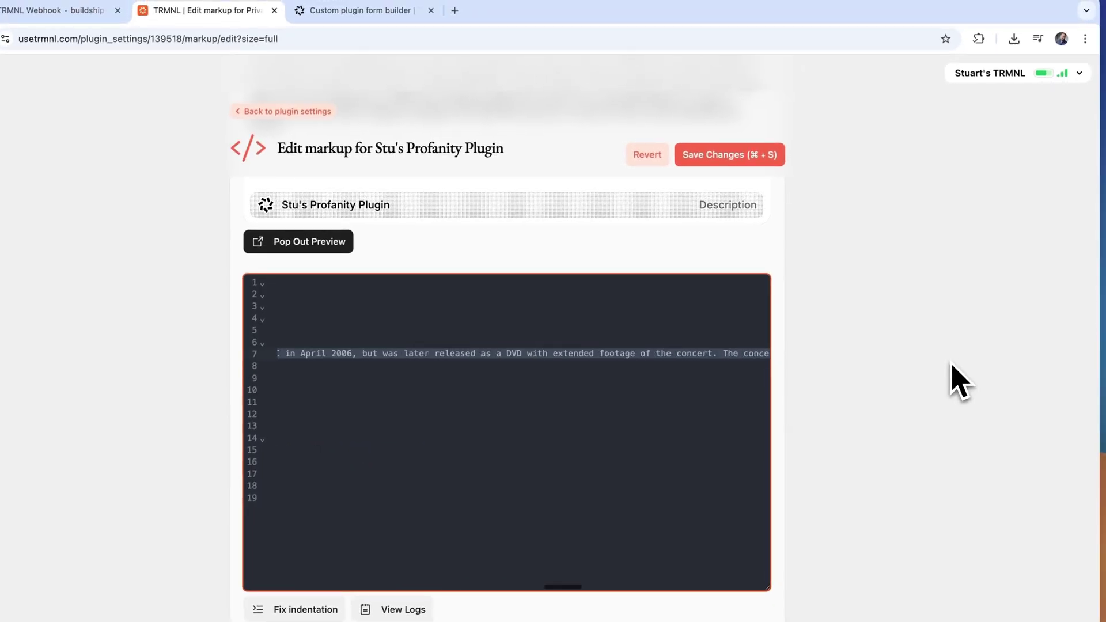
key(BackSpace)
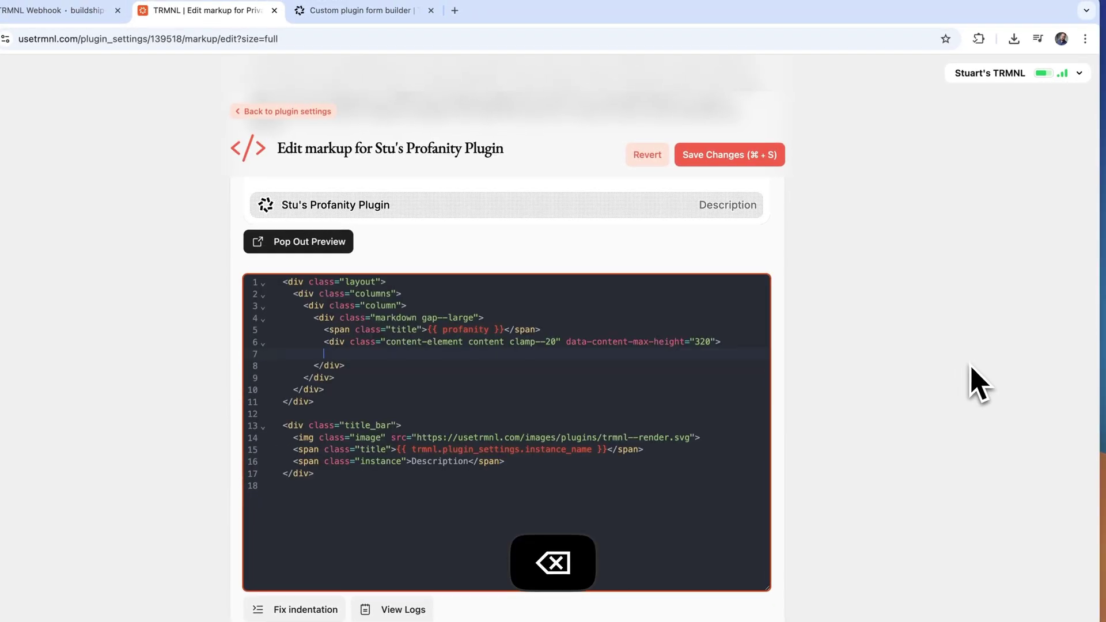
key(BackSpace)
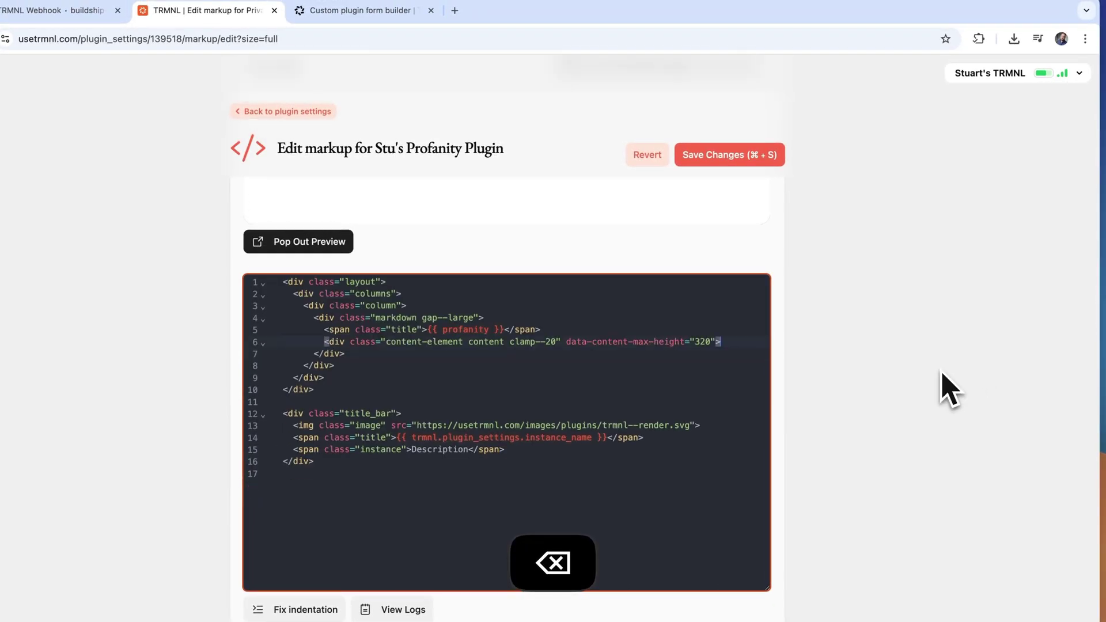
click(739, 156)
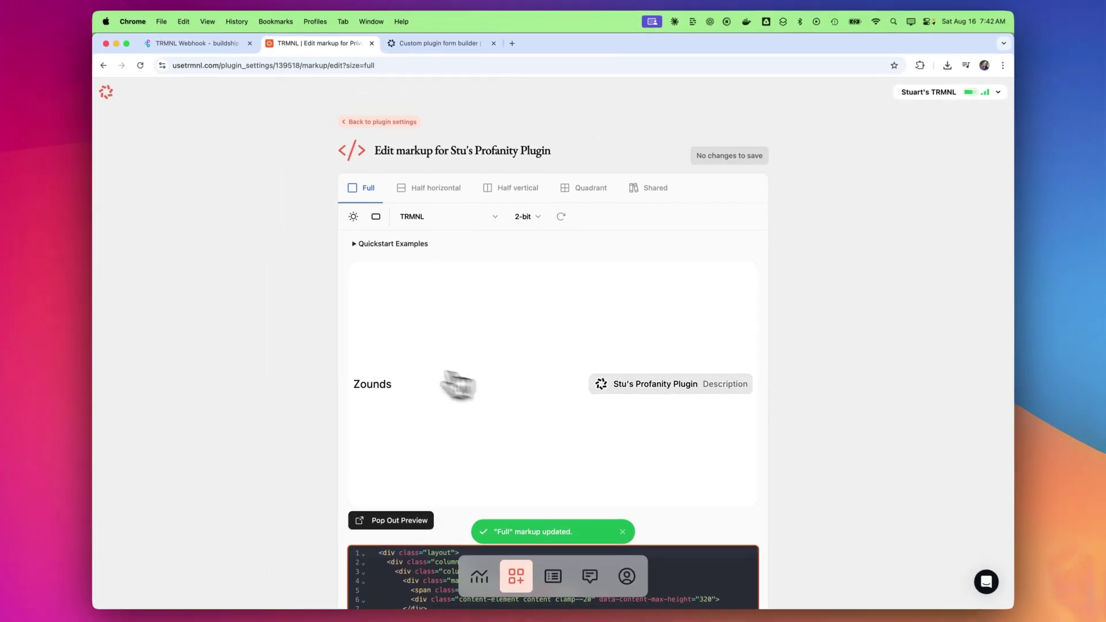
Fix the indentation of the plugin's full-size markup.
scroll(863, 431, down, 8)
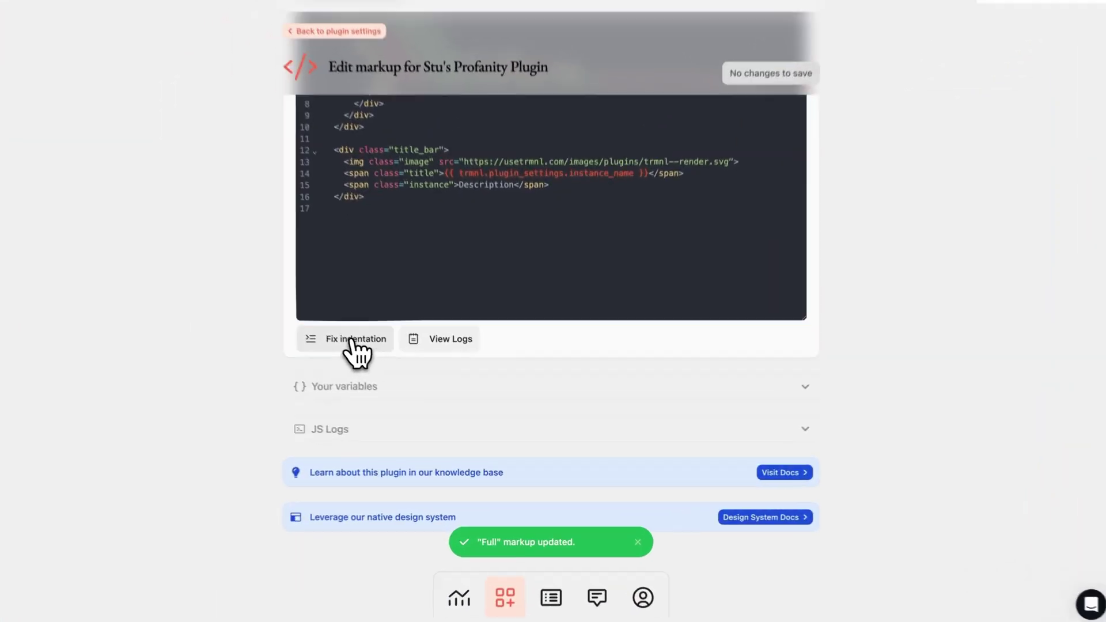
click(396, 370)
scroll(730, 370, up, 2)
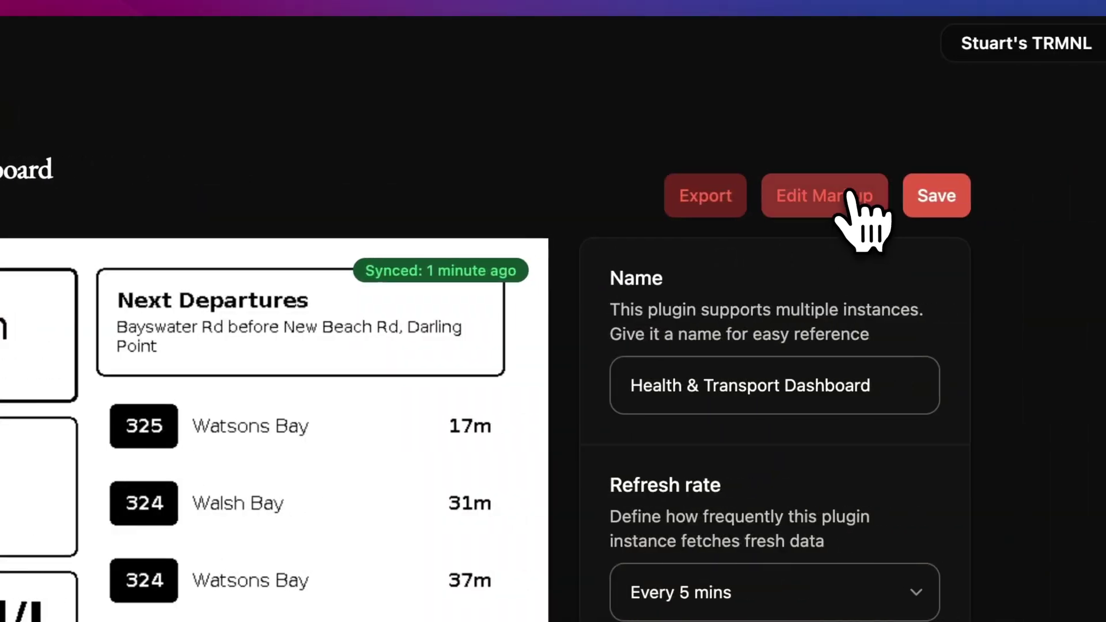
Open the Health & Transport Dashboard plugin's markup and examine its Liquid logic, card layout, glucose chart script and styles.
click(842, 197)
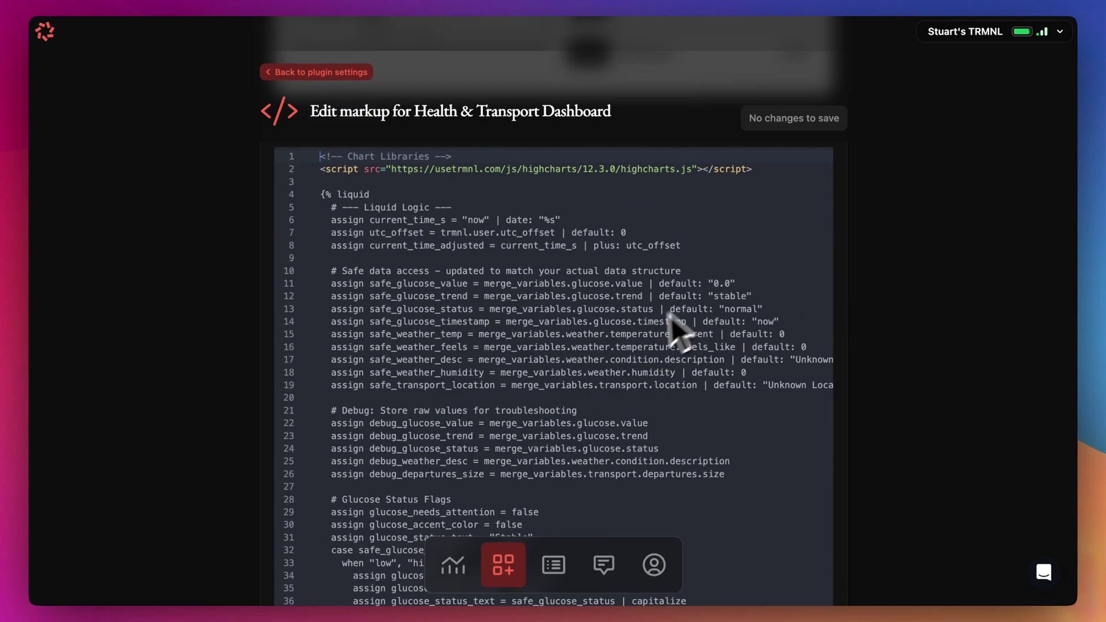
scroll(662, 357, down, 3)
scroll(652, 383, down, 3)
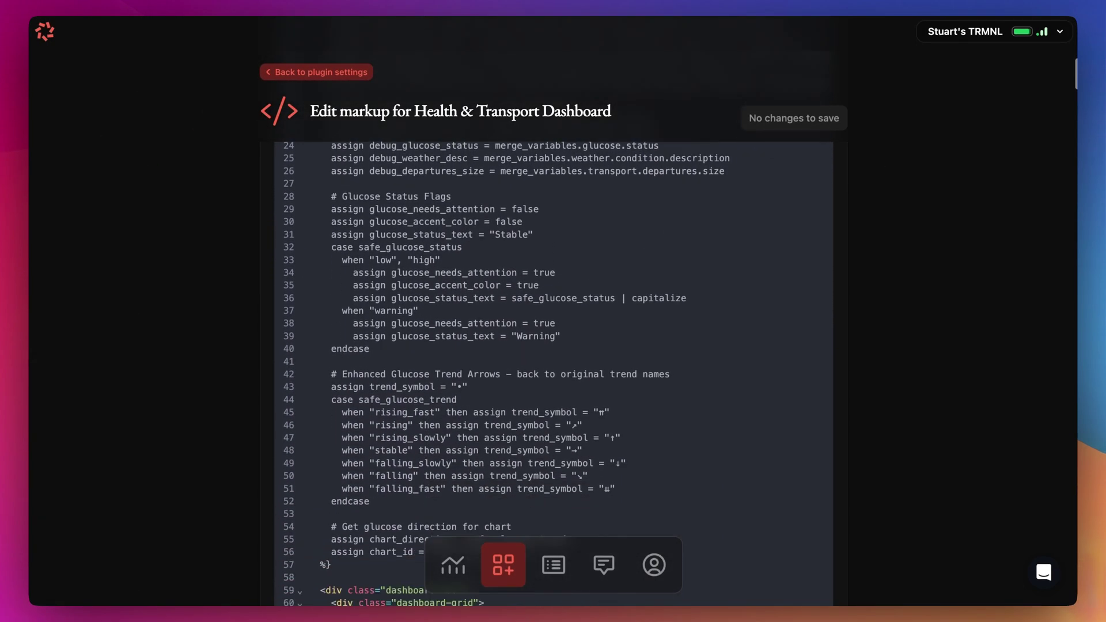
scroll(648, 369, down, 3)
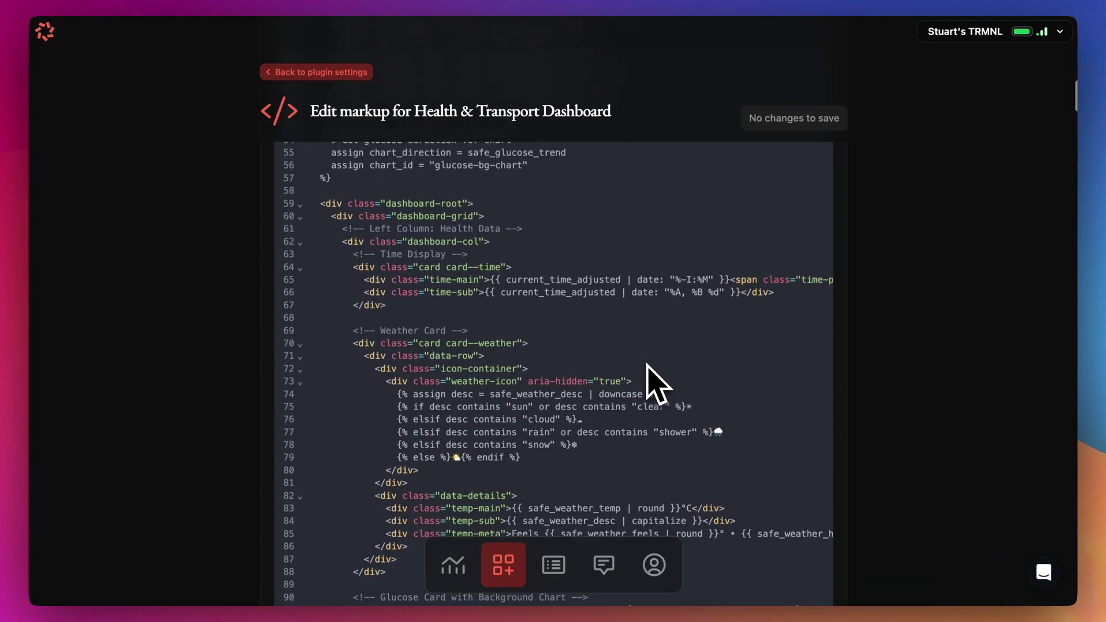
scroll(656, 383, down, 12)
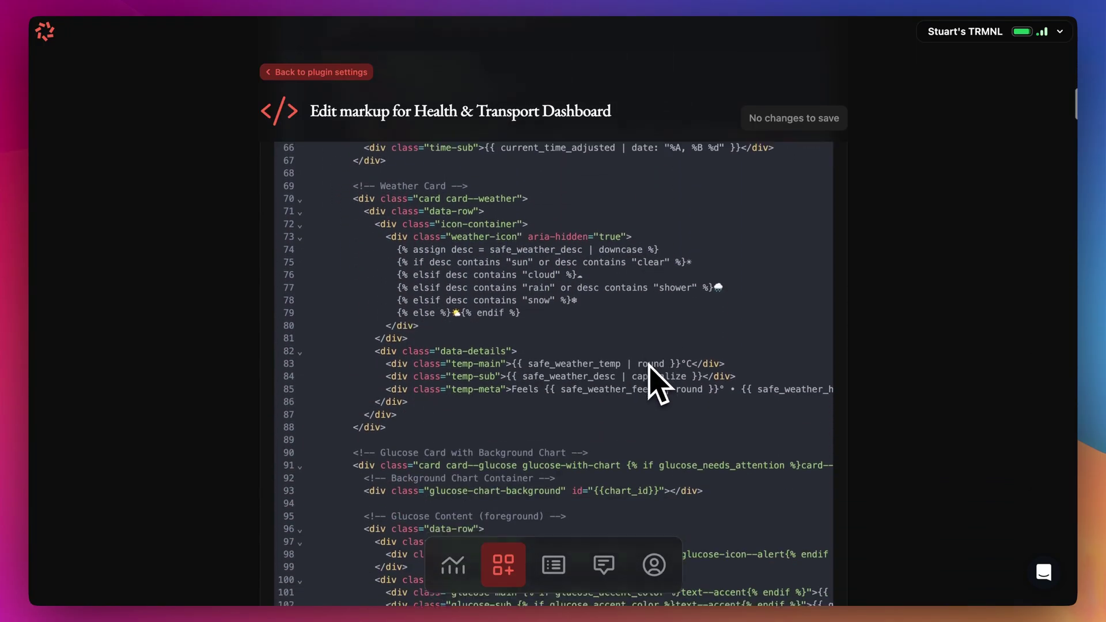
scroll(656, 383, down, 12)
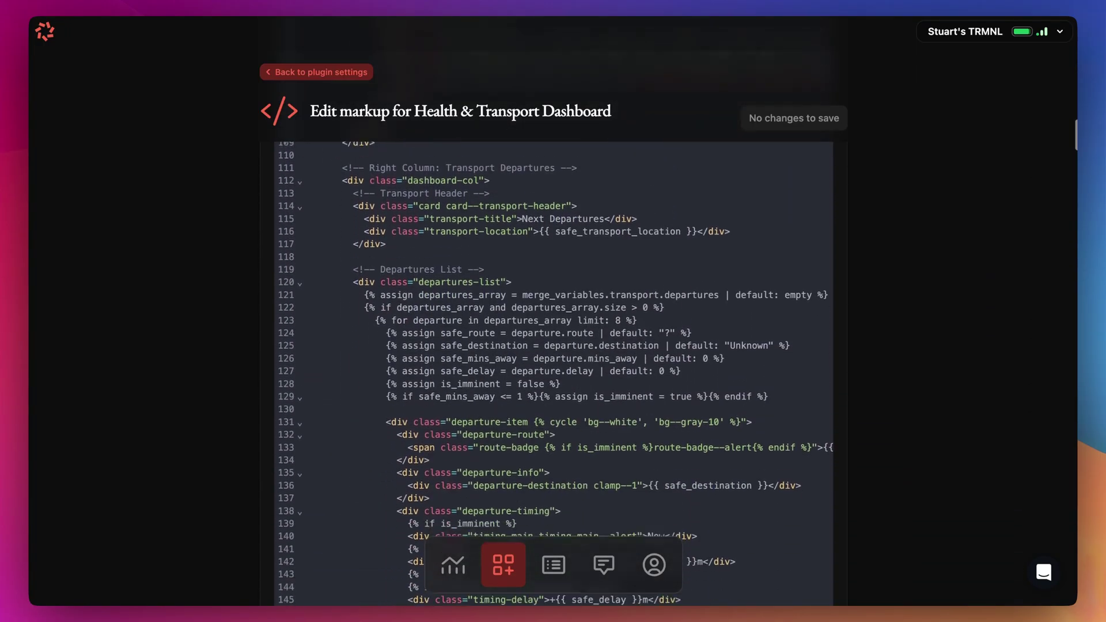
scroll(654, 369, down, 14)
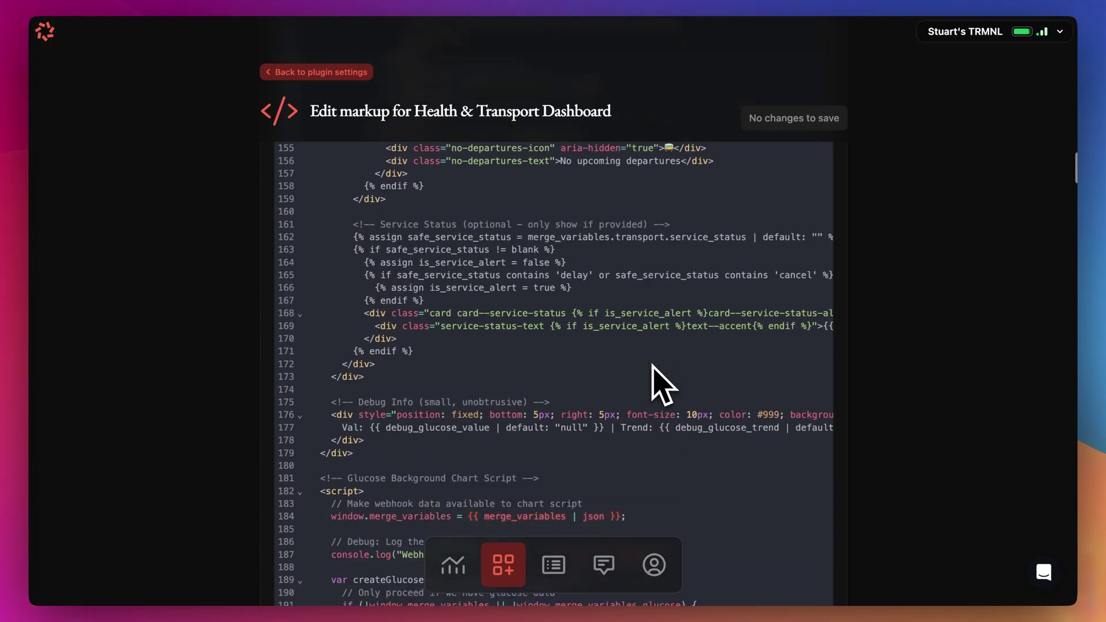
scroll(660, 385, down, 12)
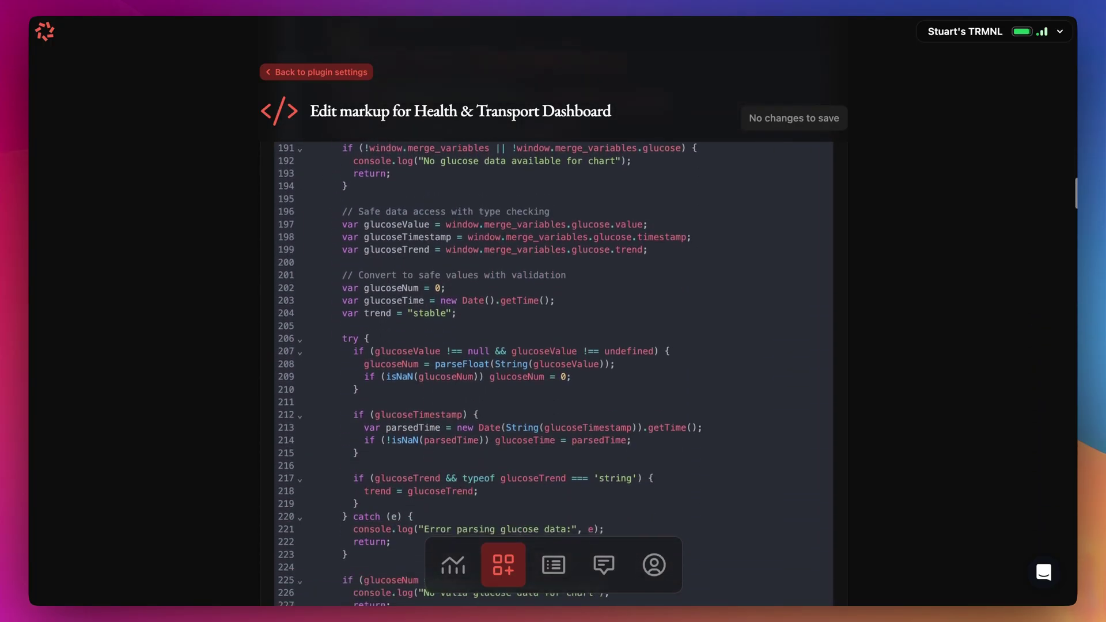
scroll(662, 386, down, 1)
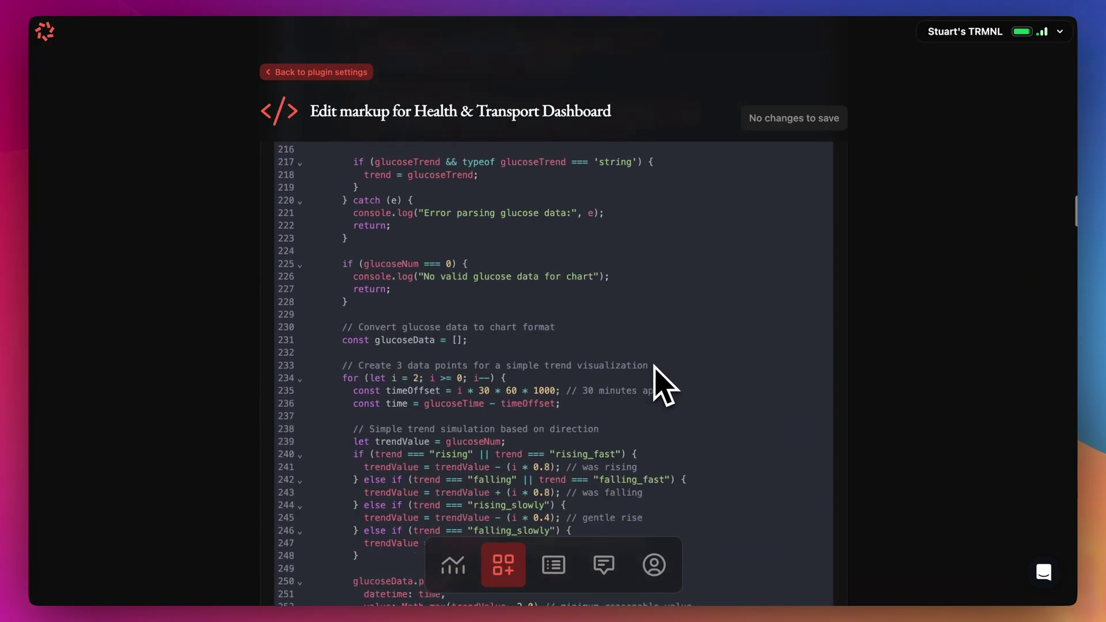
scroll(657, 361, down, 15)
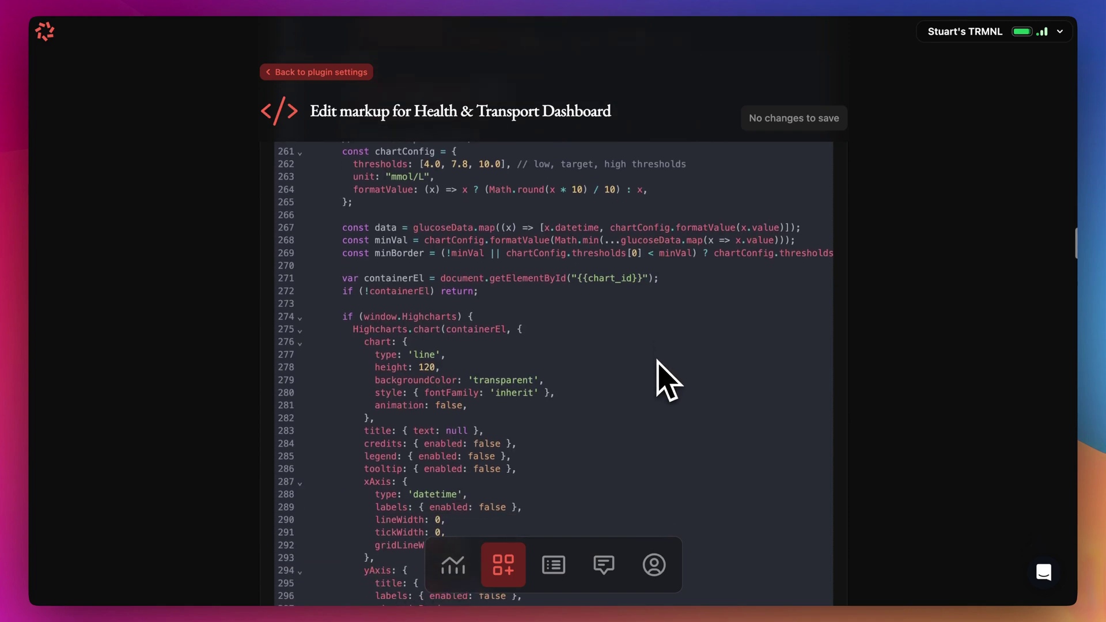
scroll(657, 360, down, 4)
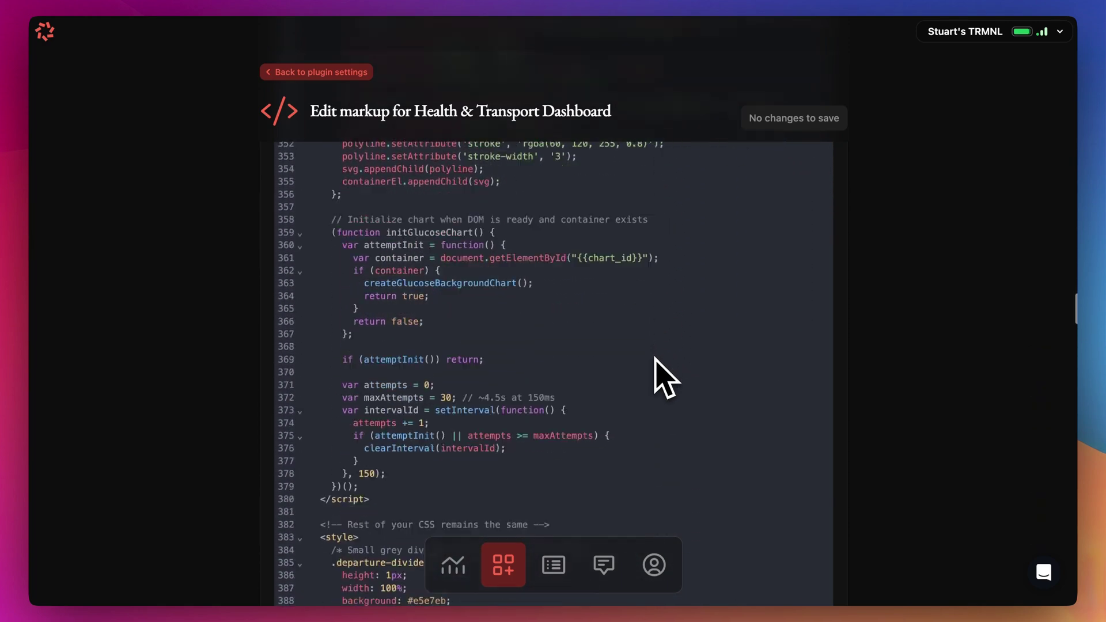